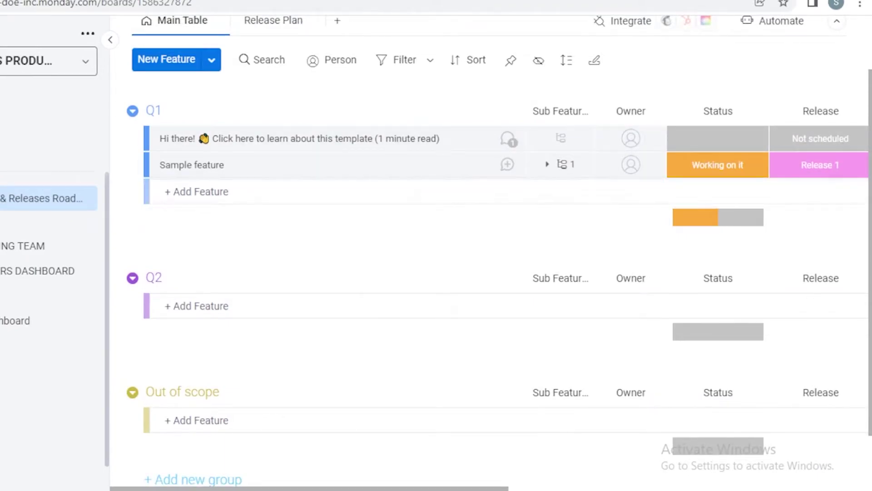
scroll(498, 250, "down", 2)
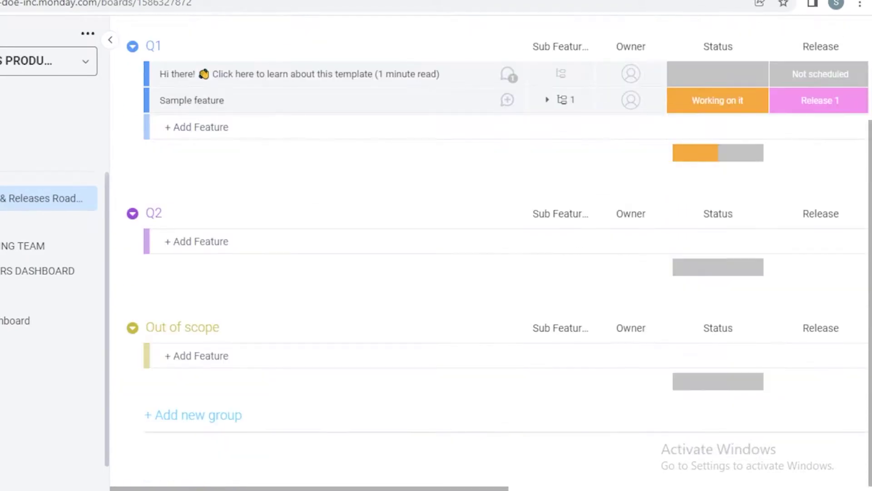
- Switch to Main workspace from the sidebar's workspace selector
scroll(374, 163, "up", 3)
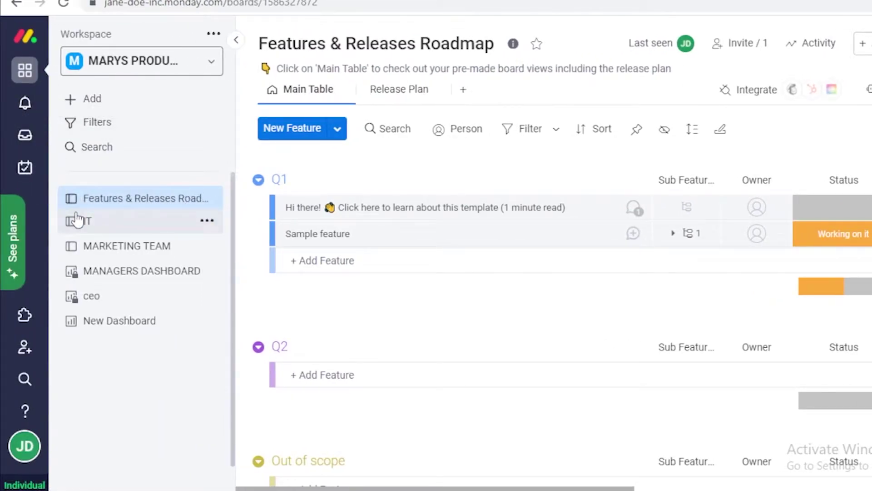
mouse_move(70, 222)
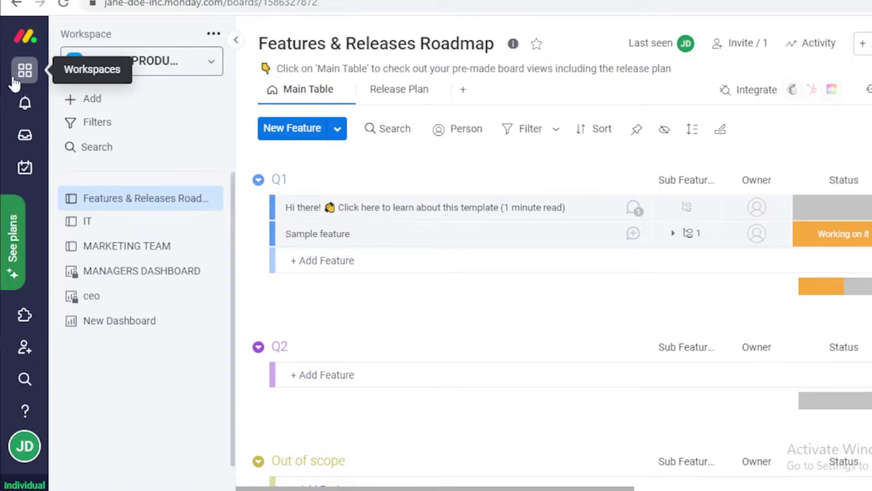
left_click(167, 74)
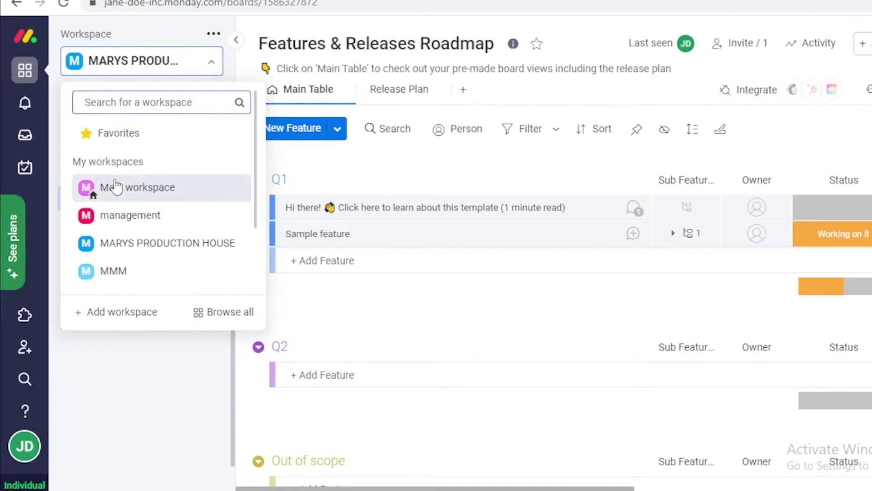
left_click(136, 60)
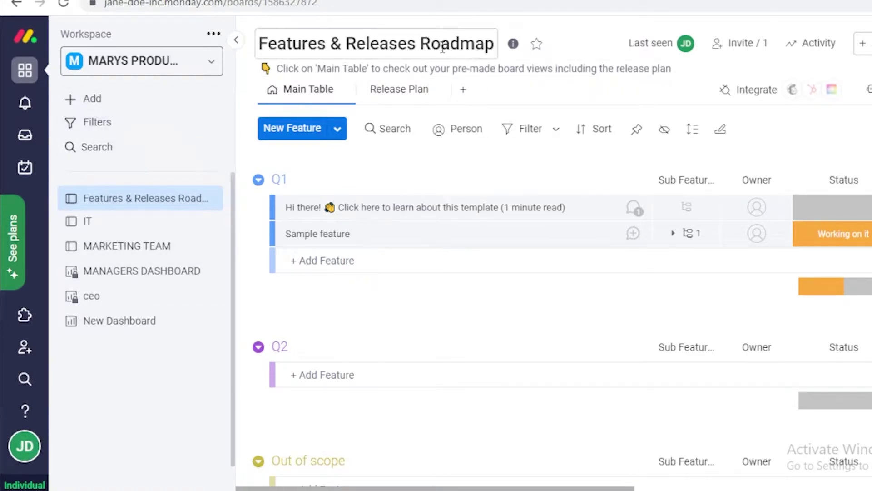
left_click(171, 63)
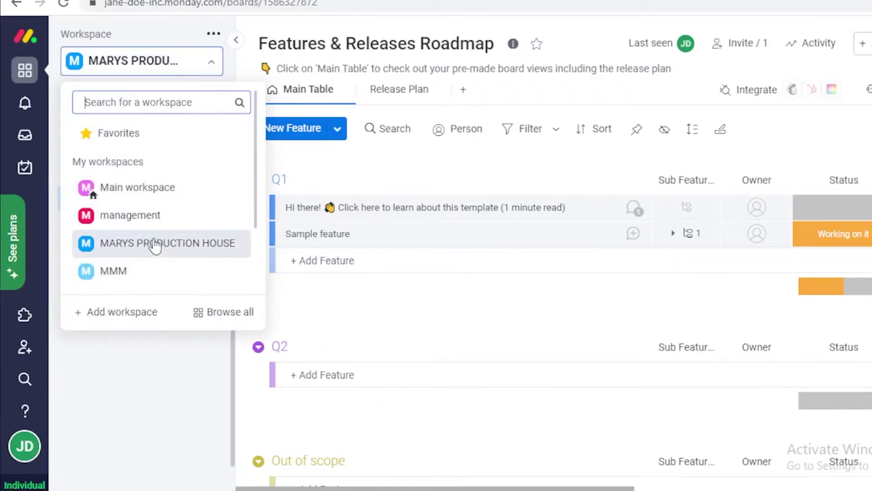
left_click(141, 204)
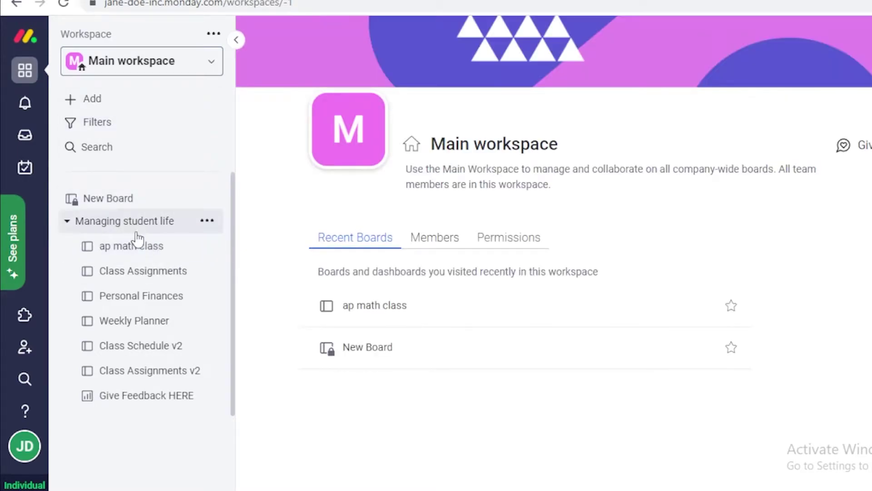
- Open the ap math class board under Managing student life and show its add-view choices
left_click(127, 227)
left_click(127, 225)
left_click(120, 256)
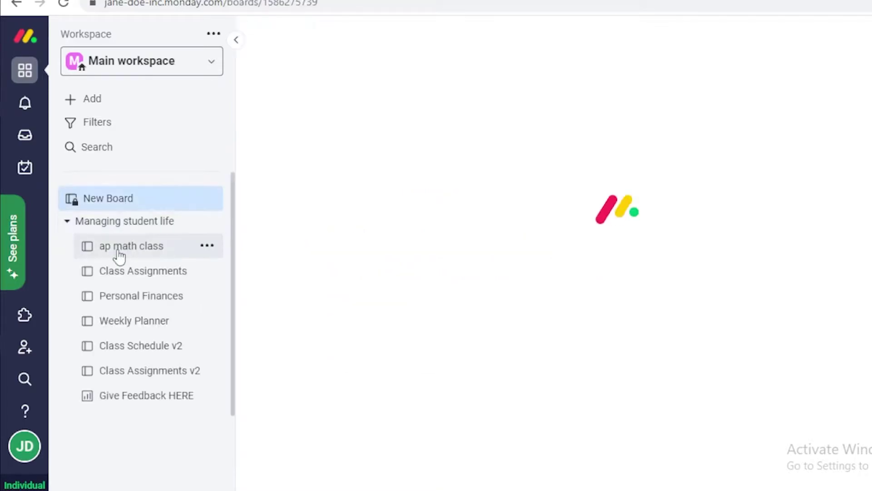
scroll(812, 273, "down", 3)
scroll(522, 272, "up", 3)
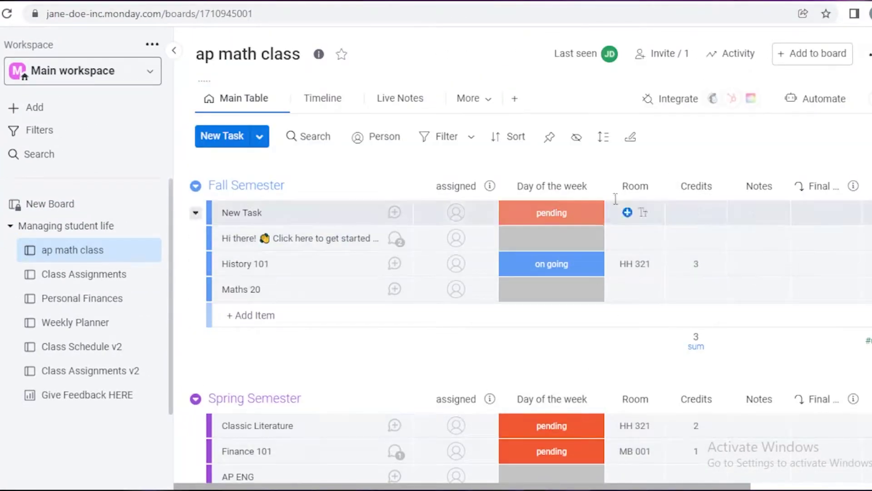
left_click(513, 99)
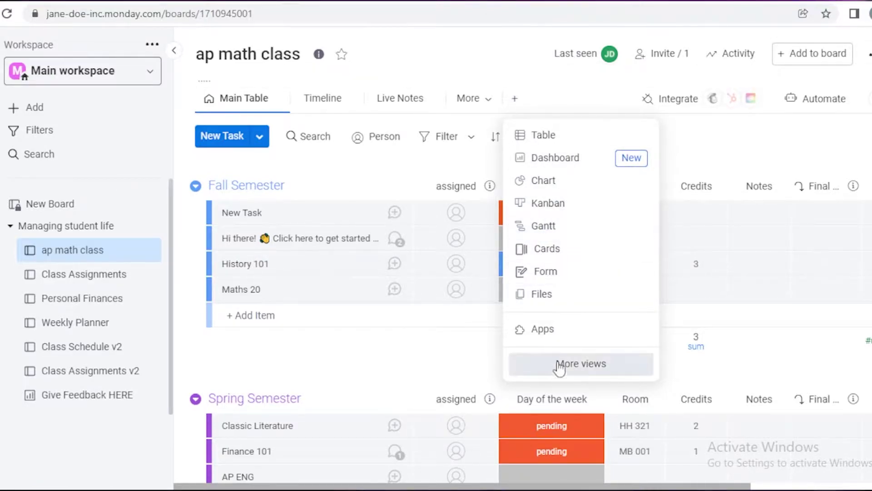
- Add a Calendar view to ap math class via More views, dismissing the New Item form
left_click(579, 366)
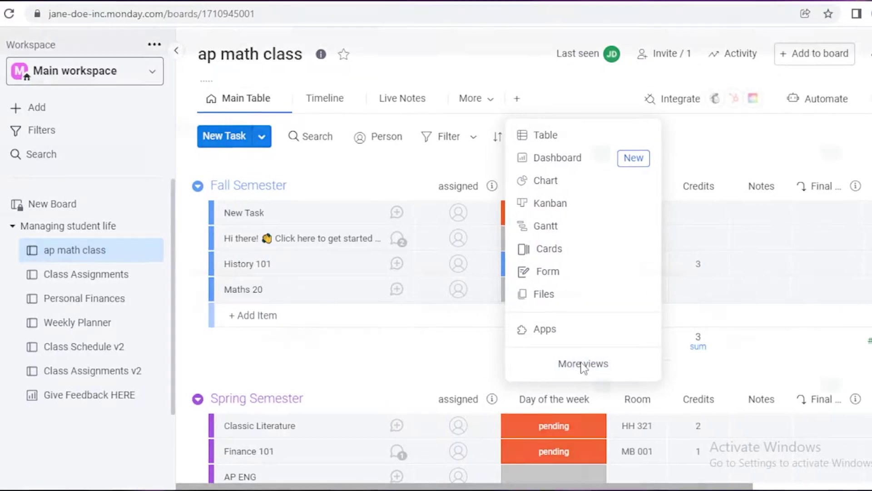
type("cal")
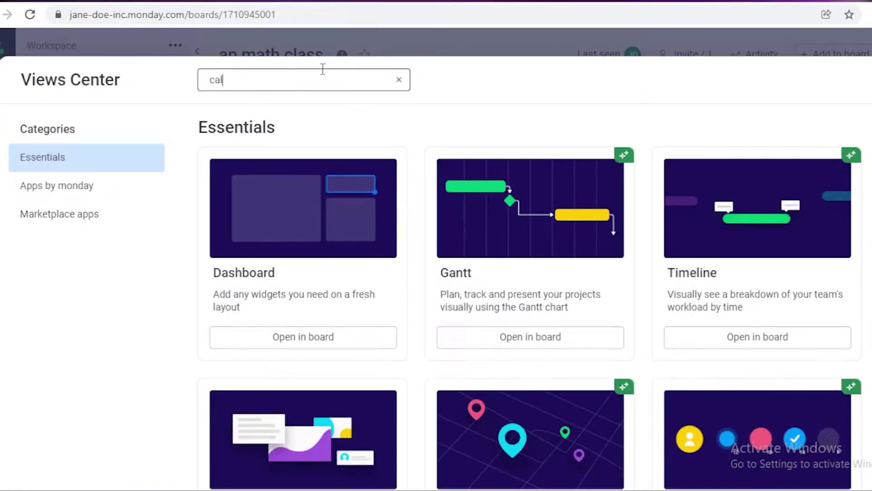
left_click(359, 338)
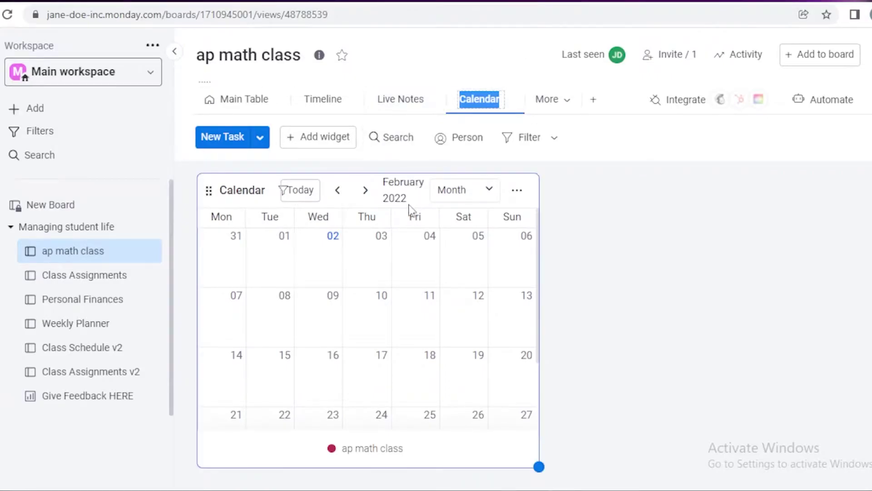
left_click(521, 236)
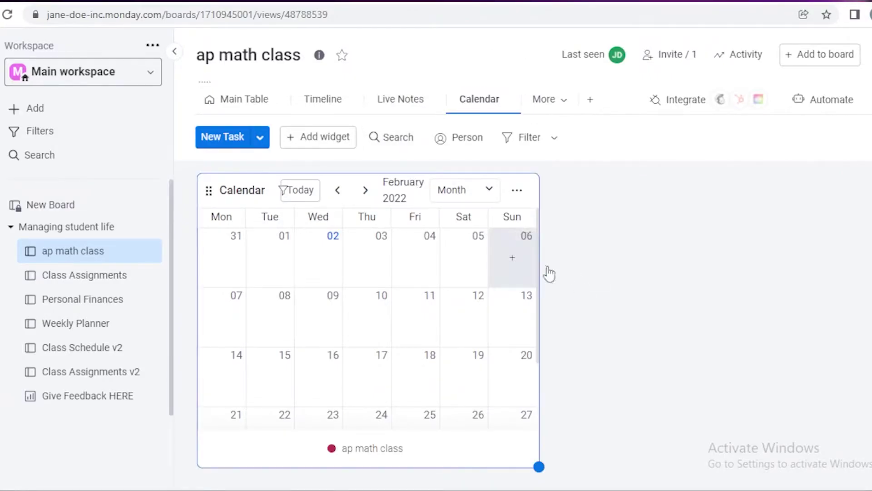
left_click(617, 180)
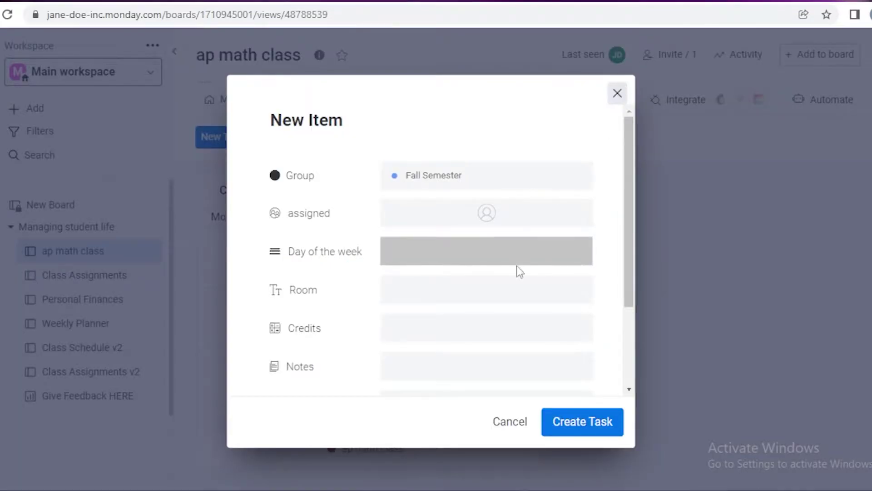
left_click(617, 95)
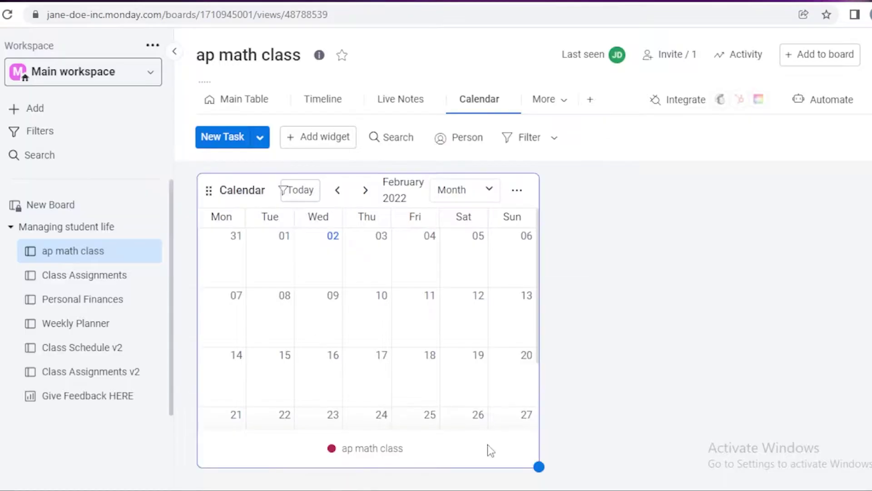
- Widen the calendar widget so February 2022 fits on one header line
left_click_drag(564, 437, 479, 467)
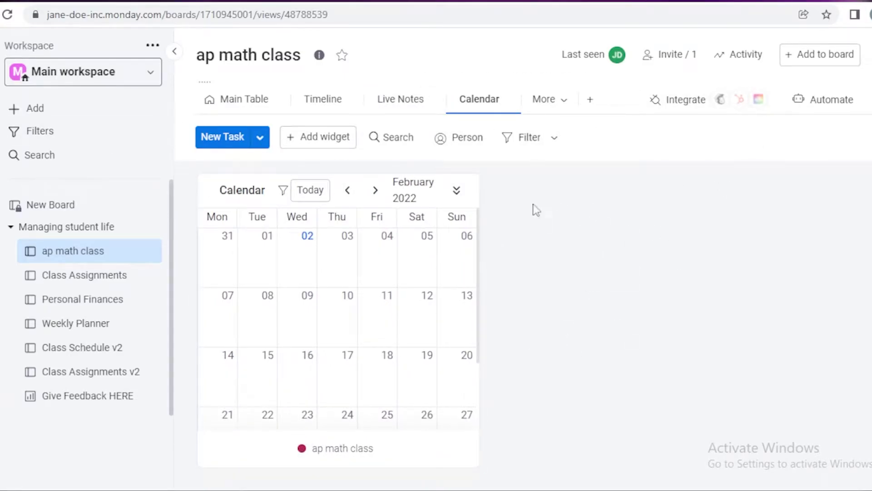
left_click(411, 314)
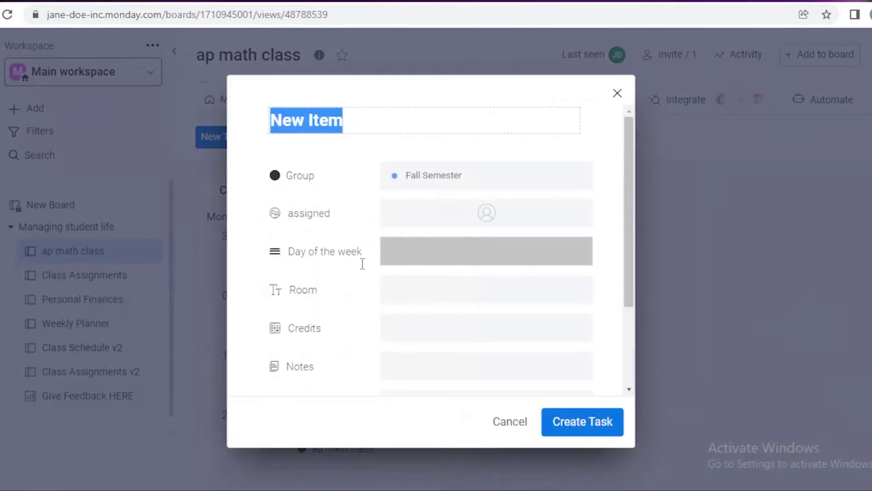
left_click(615, 99)
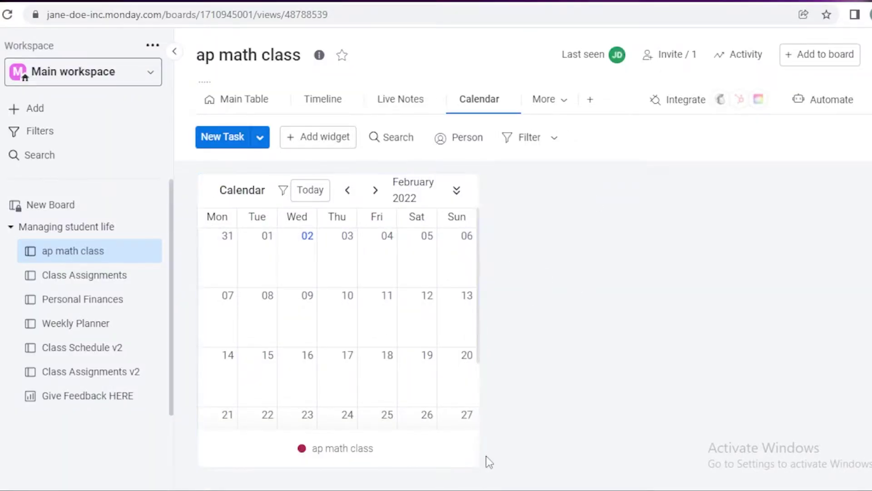
left_click_drag(478, 466, 545, 466)
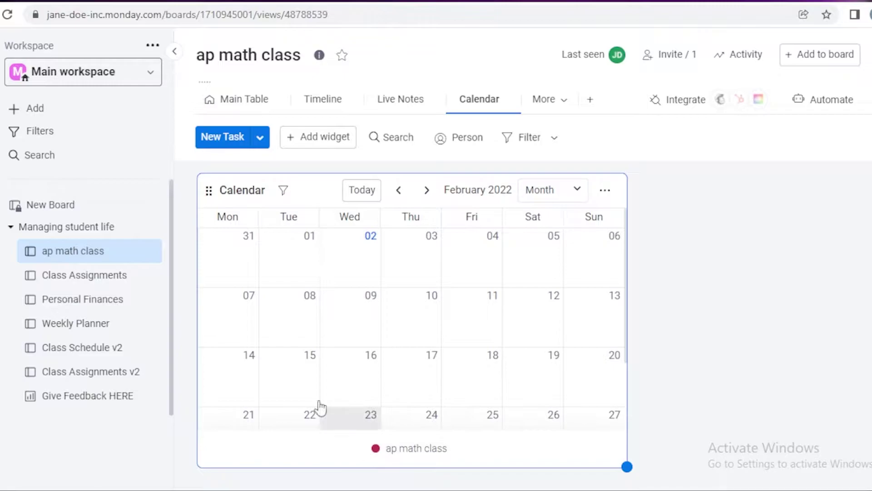
- Reload the ap math class board from the Managing student life folder
left_click(86, 226)
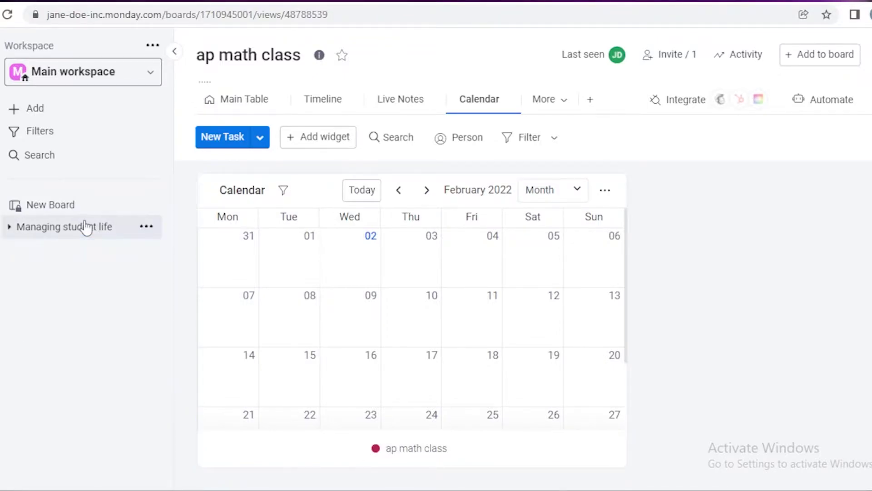
left_click(87, 225)
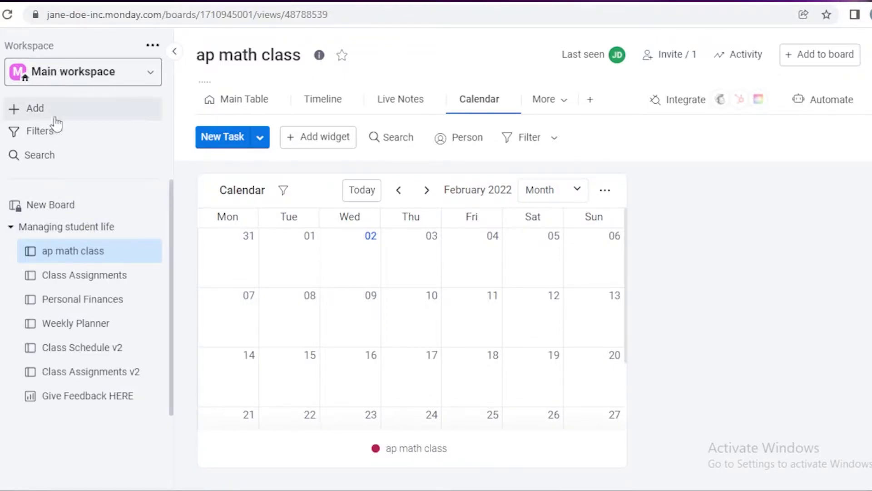
left_click(73, 203)
left_click(70, 255)
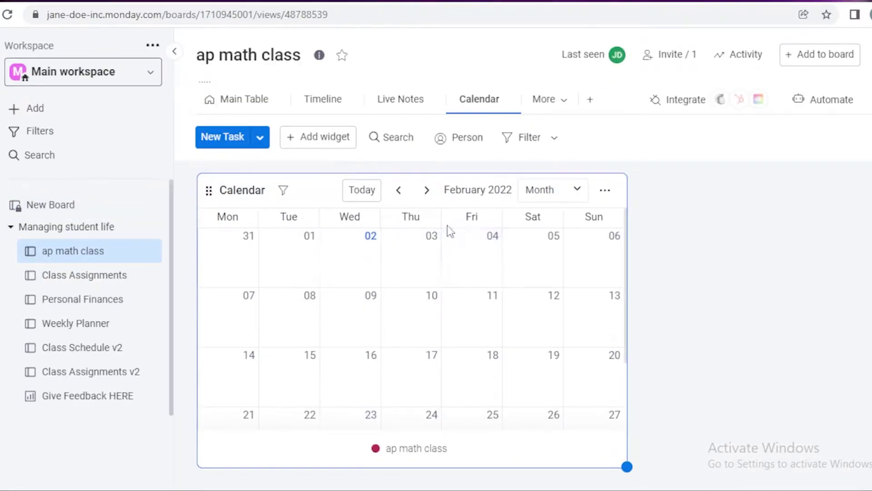
left_click(75, 251)
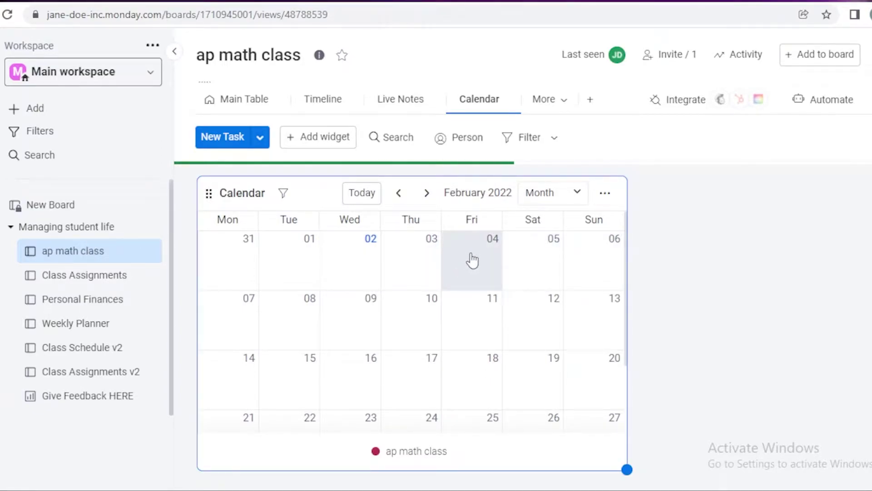
- Start a new item on Friday 04, keeping Fall Semester as its group
left_click(475, 273)
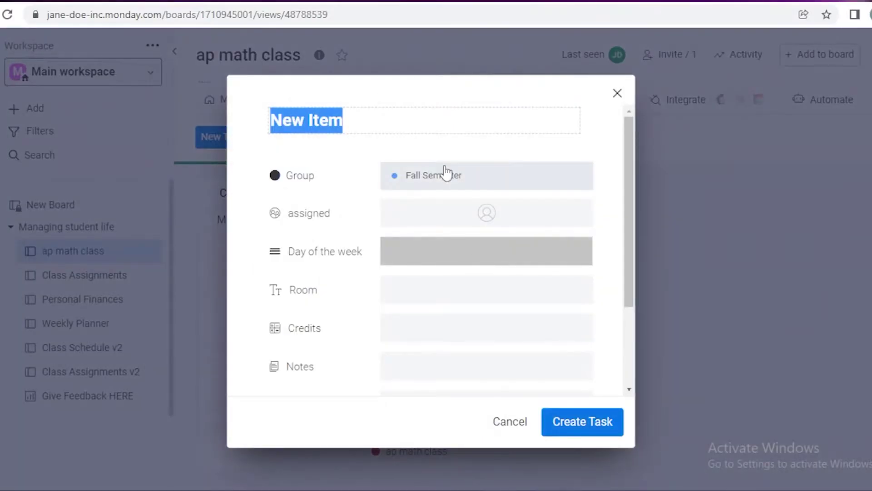
left_click(445, 175)
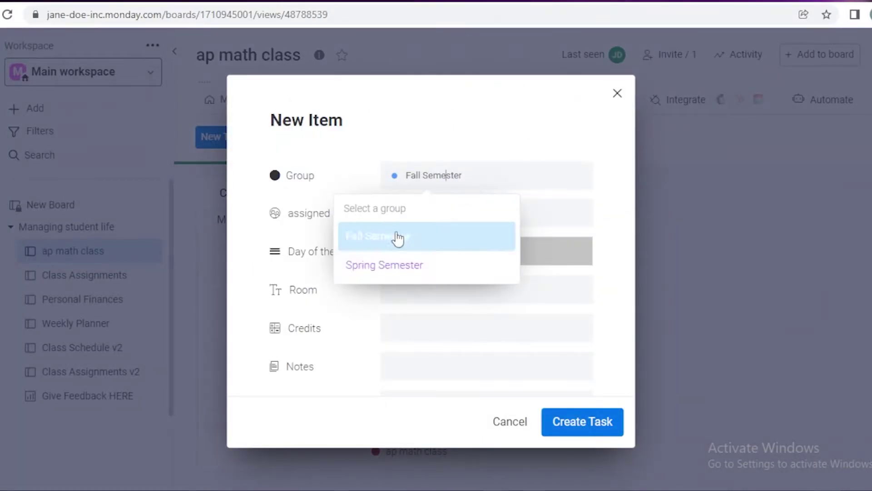
left_click(469, 142)
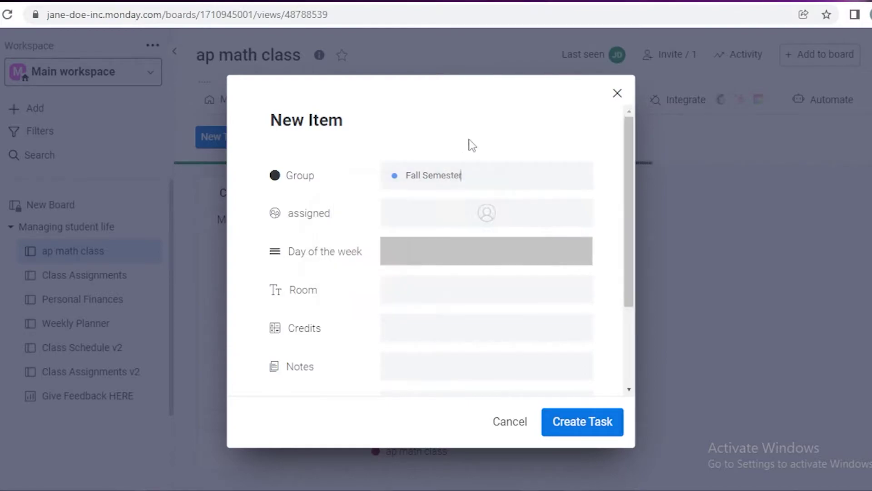
left_click(432, 220)
left_click(489, 113)
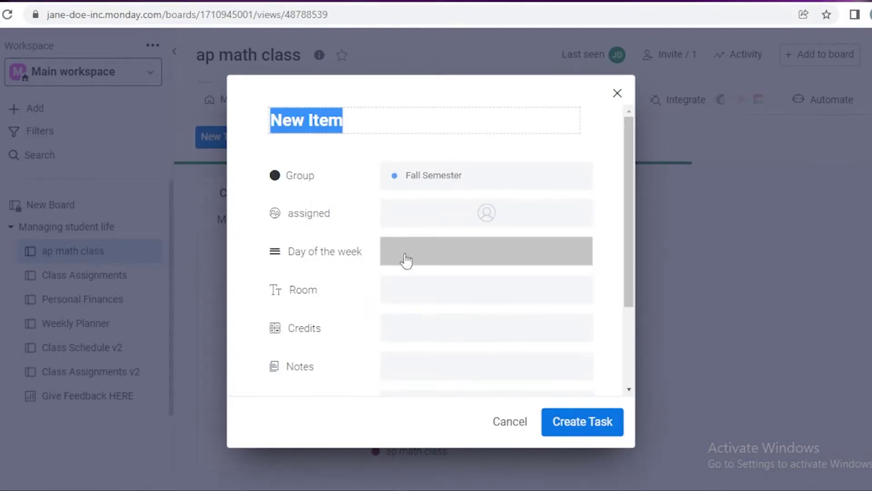
left_click(425, 262)
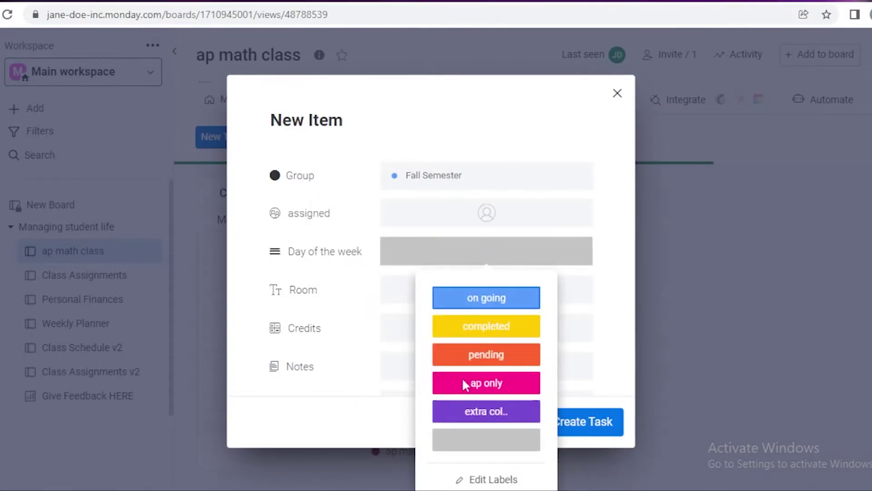
- Set the item's Room to Auditorium and create the task
left_click(399, 283)
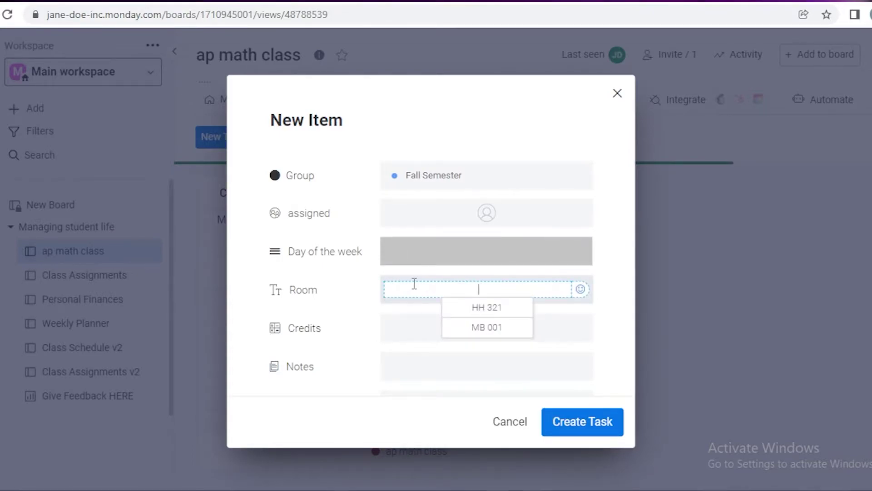
type("Auditorium")
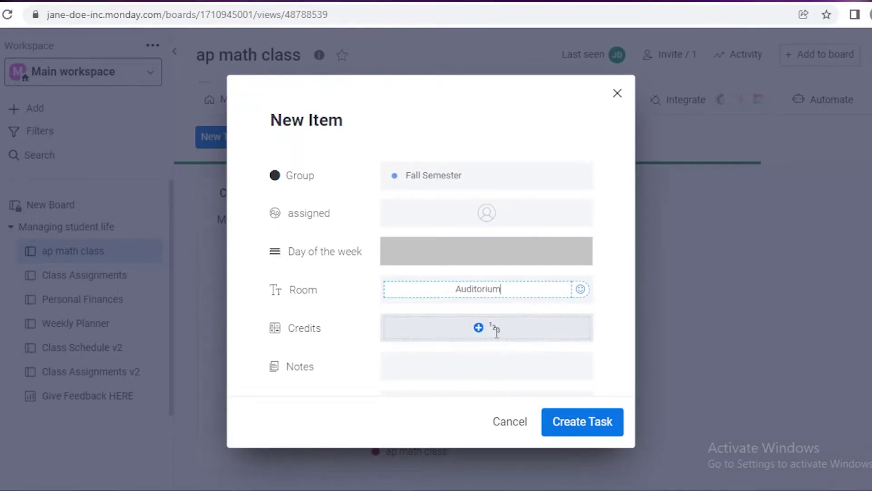
left_click(497, 331)
left_click(461, 359)
scroll(593, 281, "down", 3)
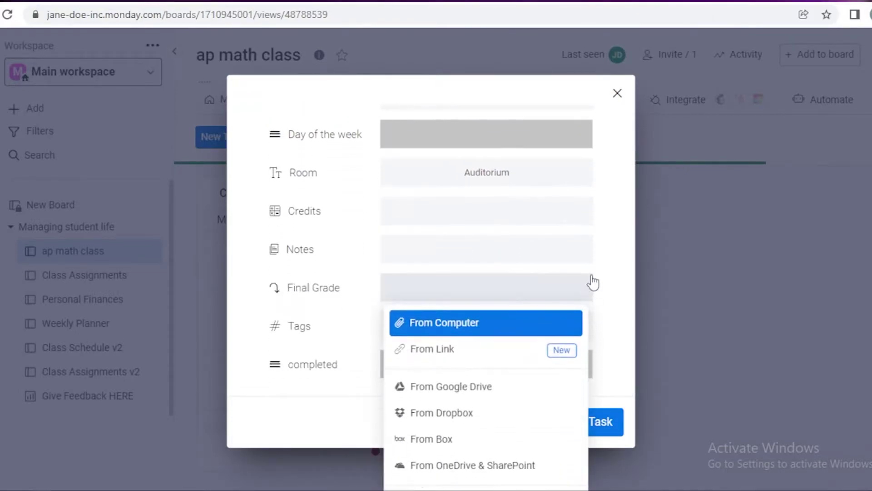
left_click(593, 281)
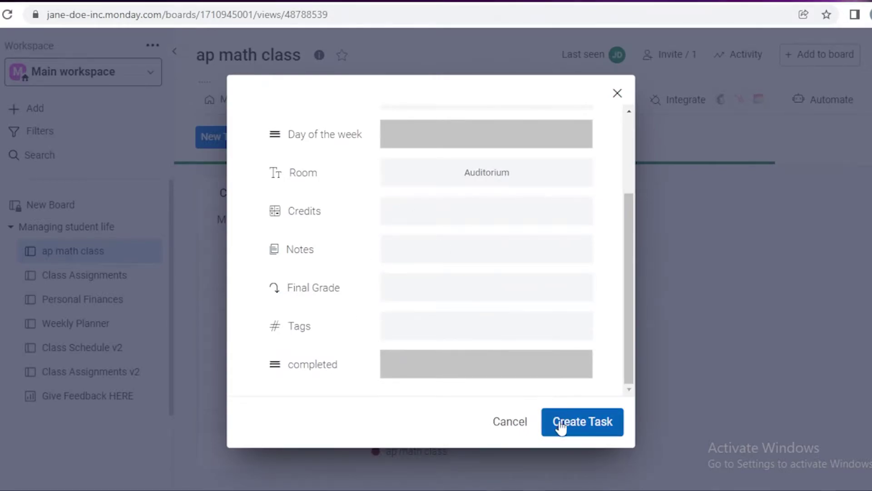
left_click(605, 427)
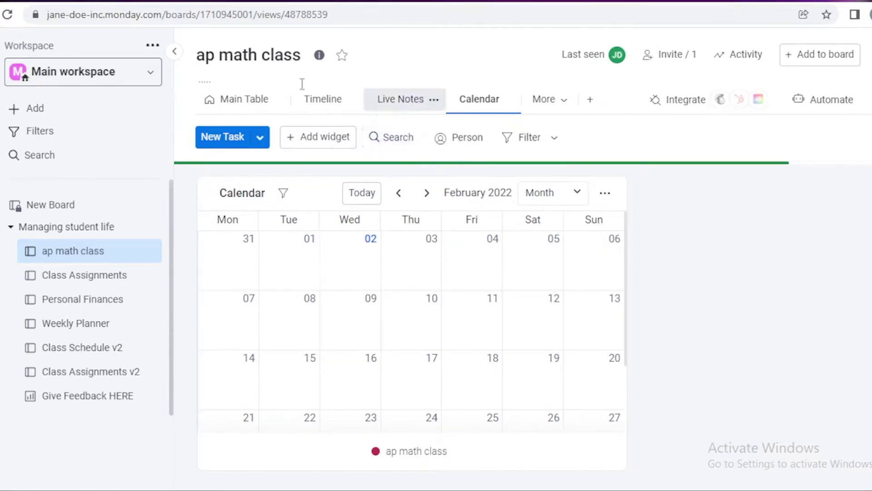
- Switch ap math class to its Main Table and review the Fall and Spring Semester groups
left_click(239, 100)
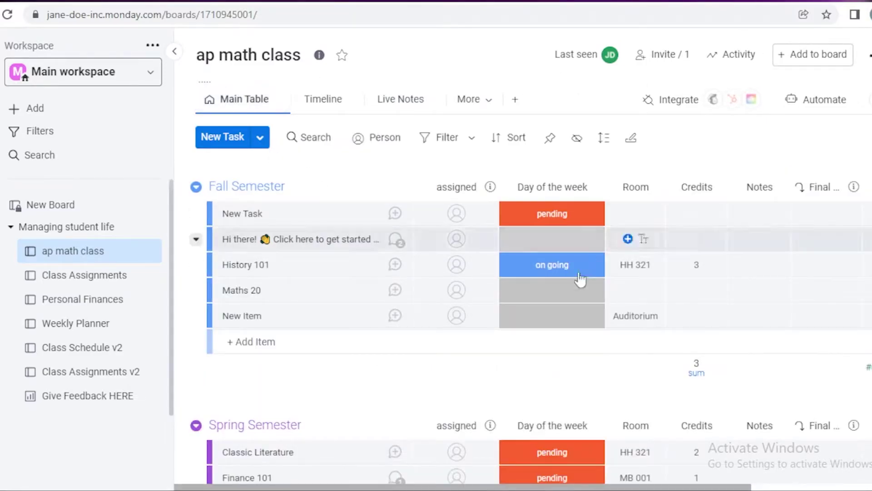
scroll(491, 137, "down", 2)
scroll(490, 136, "up", 2)
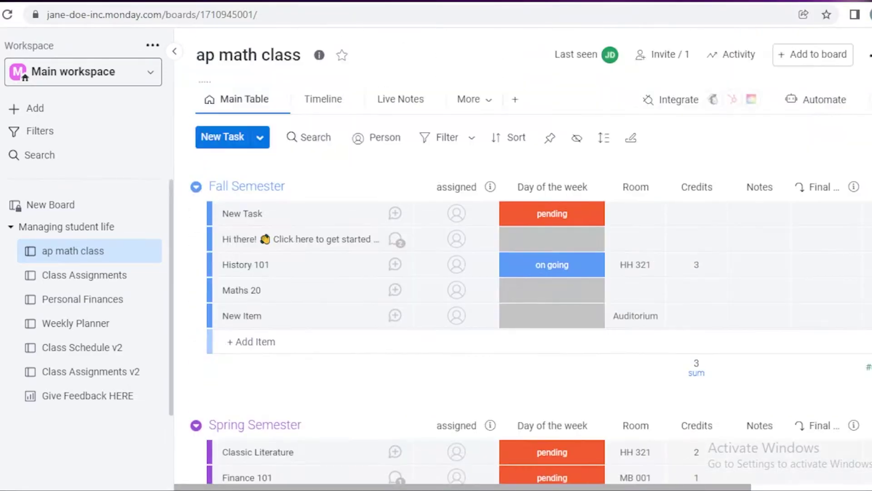
left_click(515, 99)
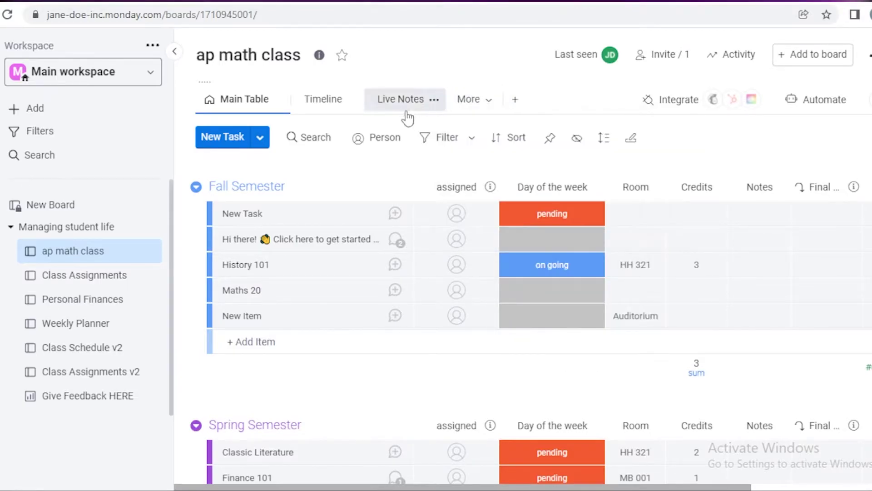
scroll(445, 184, "down", 2)
scroll(859, 170, "down", 1)
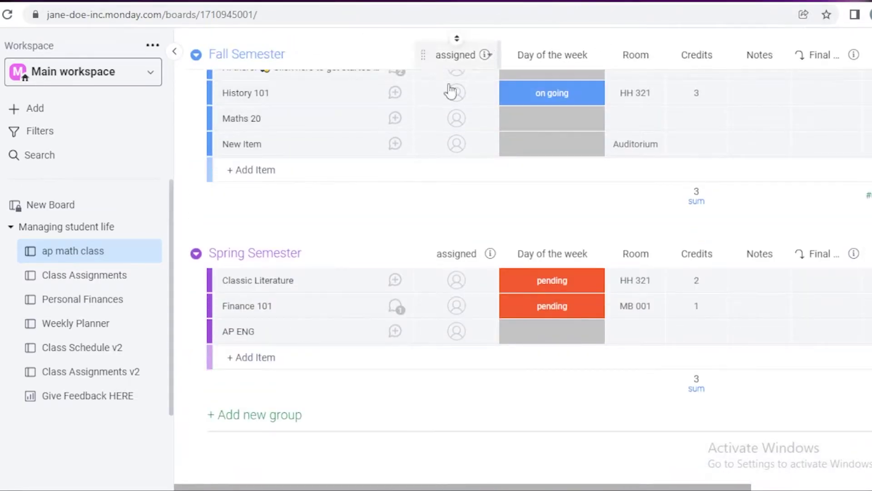
scroll(452, 41, "up", 3)
scroll(526, 254, "down", 3)
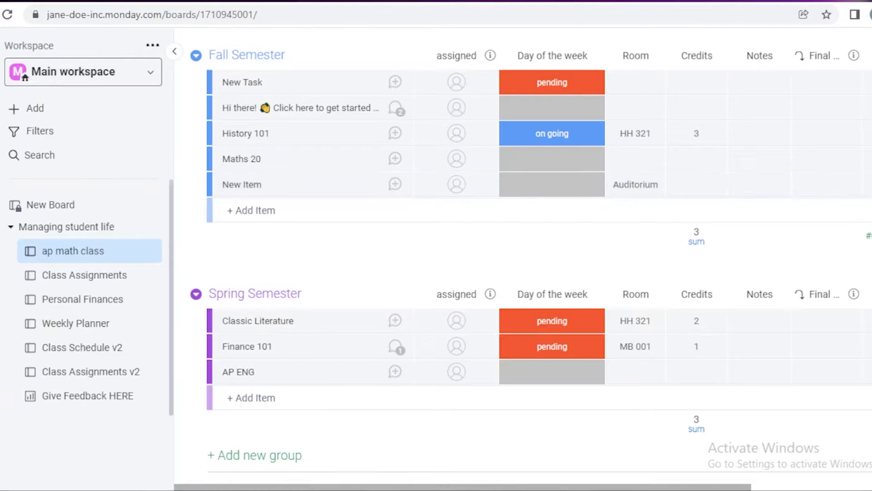
scroll(773, 205, "up", 3)
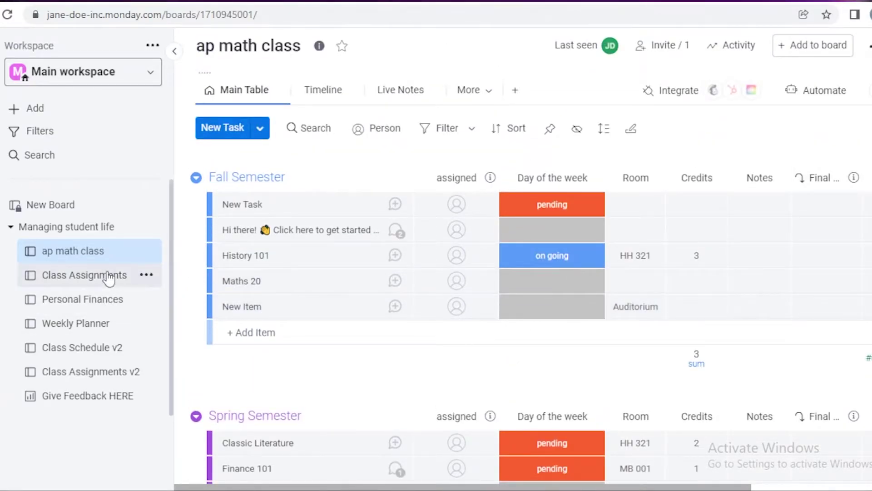
- Open Personal Finances and add a Calendar view found by searching 'ca' in More views
left_click(97, 311)
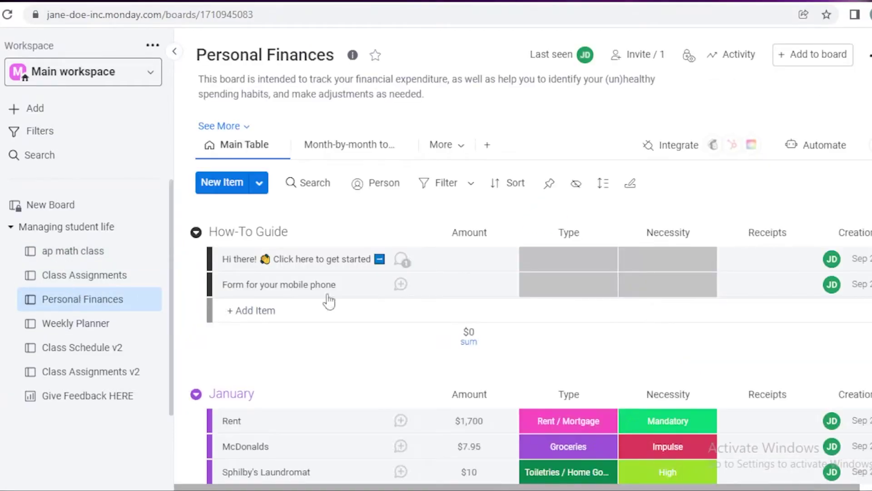
scroll(530, 258, "down", 12)
scroll(531, 257, "up", 12)
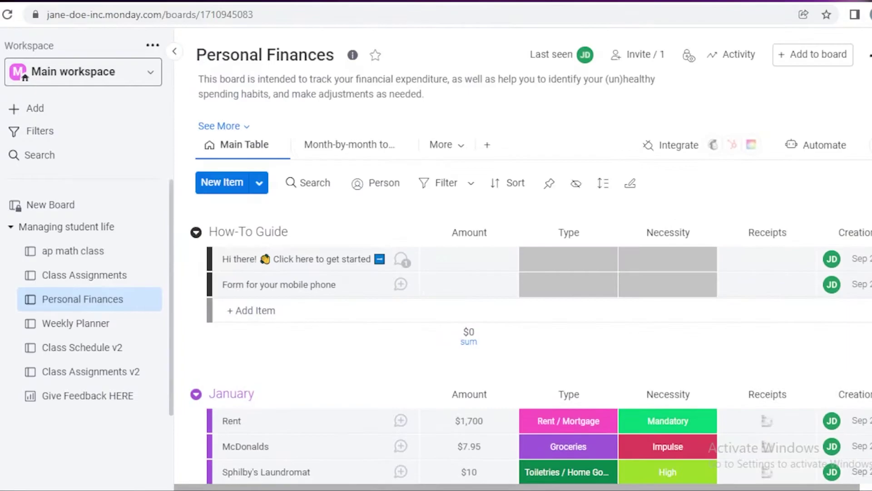
left_click(449, 145)
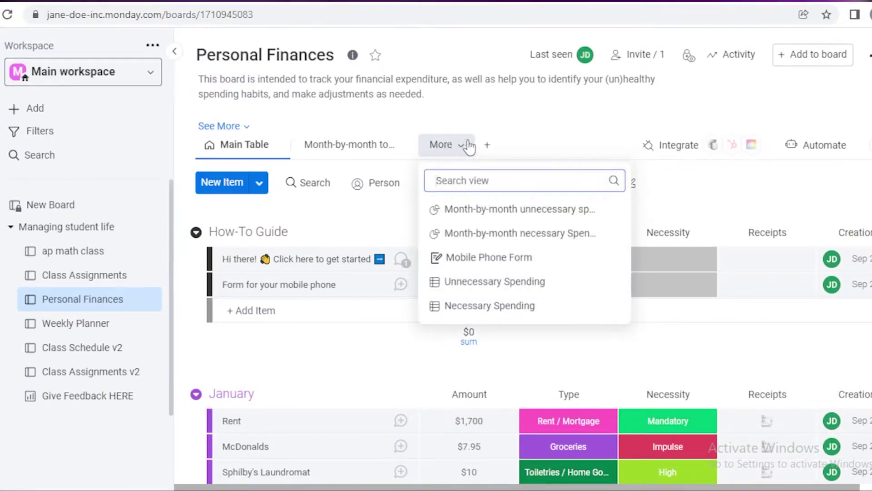
left_click(487, 145)
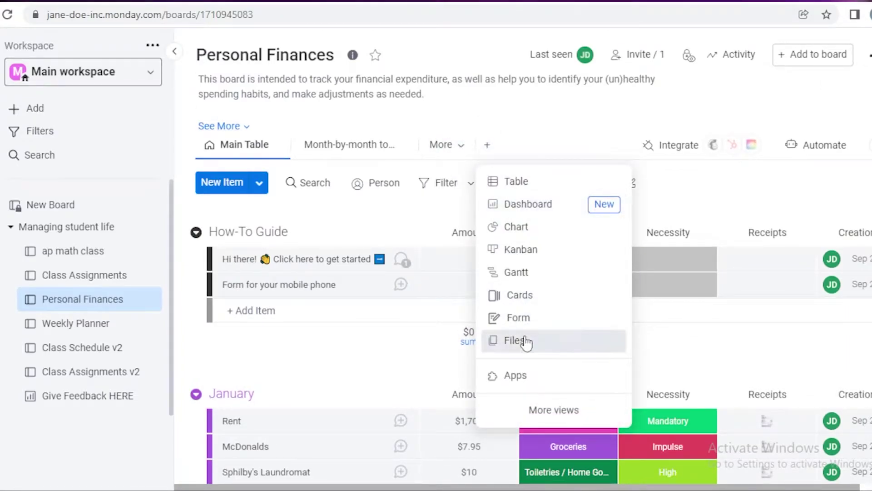
left_click(531, 410)
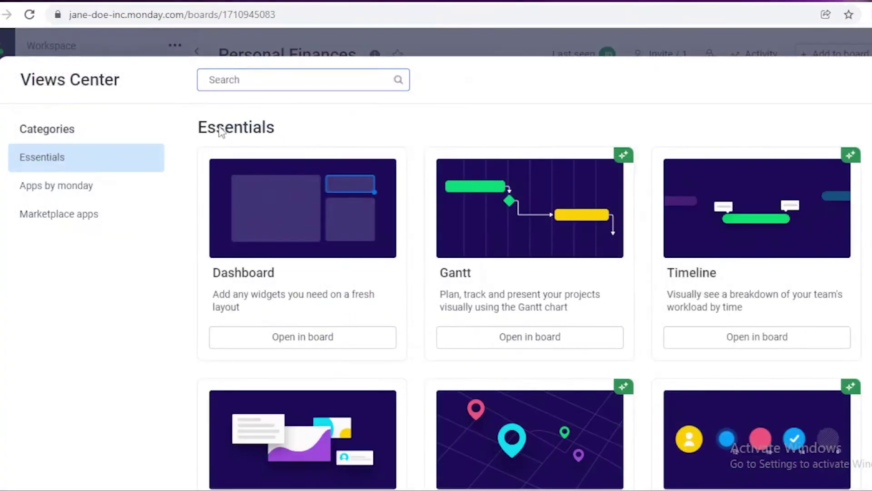
type("c")
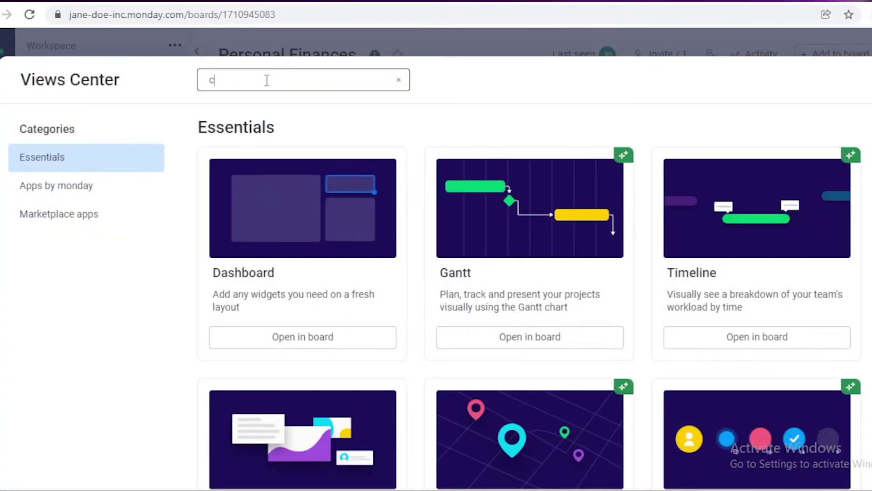
type("a")
left_click(533, 334)
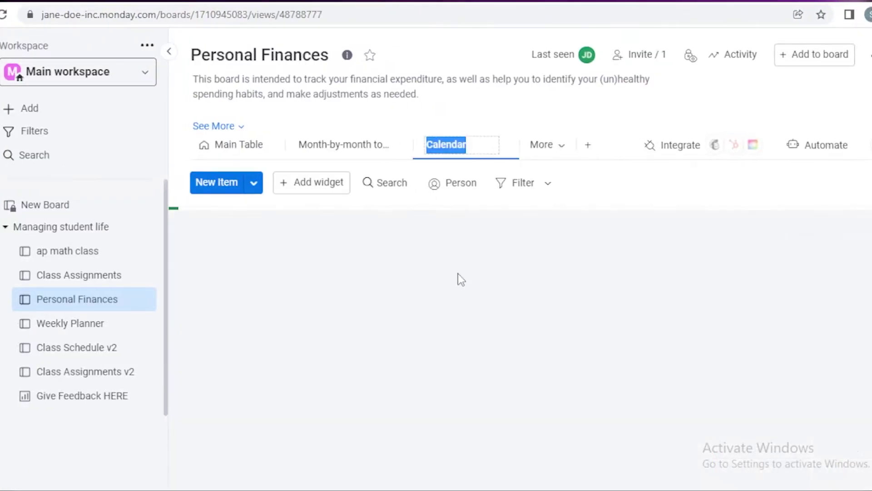
- Confirm the new Calendar view's name and bring up the calendar widget's options menu
left_click(490, 175)
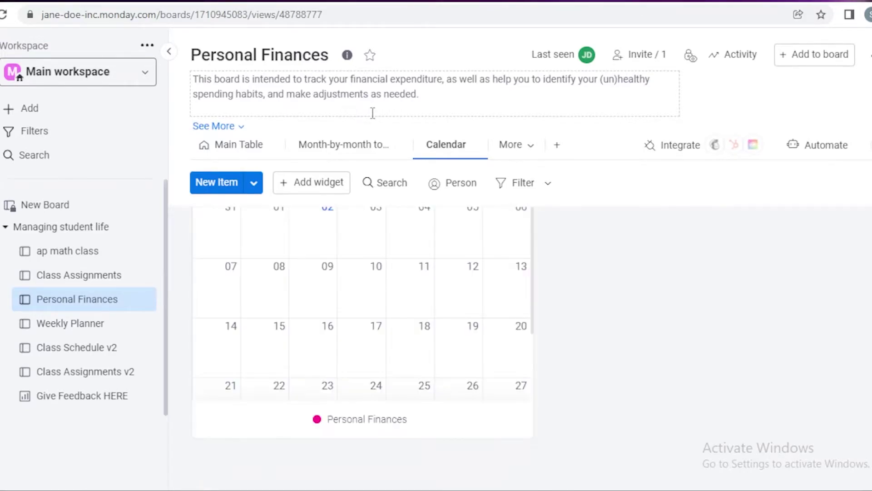
scroll(465, 307, "up", 2)
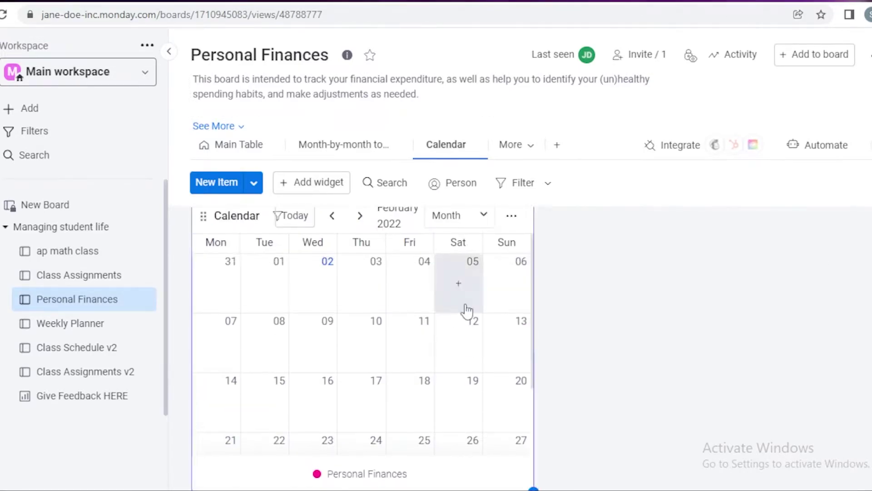
left_click(512, 225)
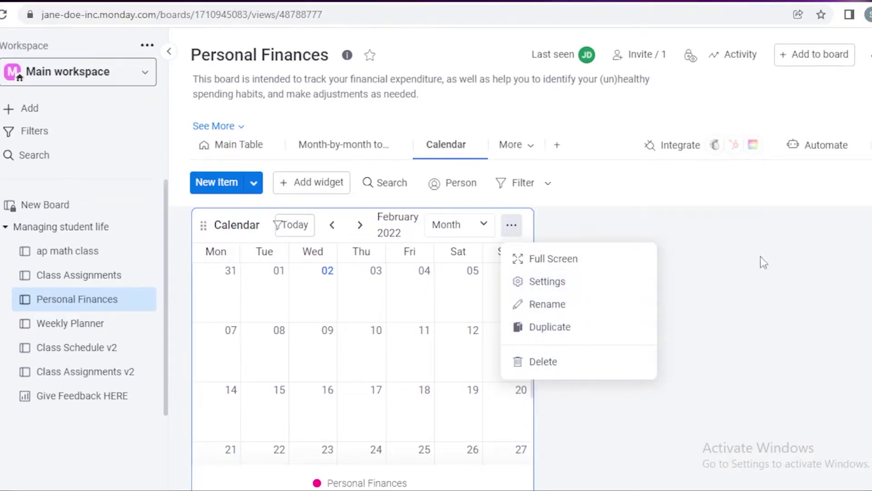
key("Escape")
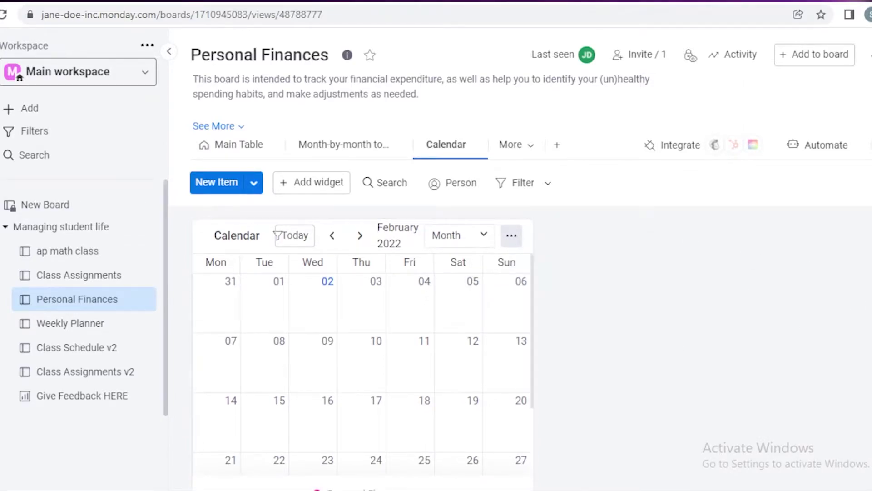
scroll(276, 234, "down", 3)
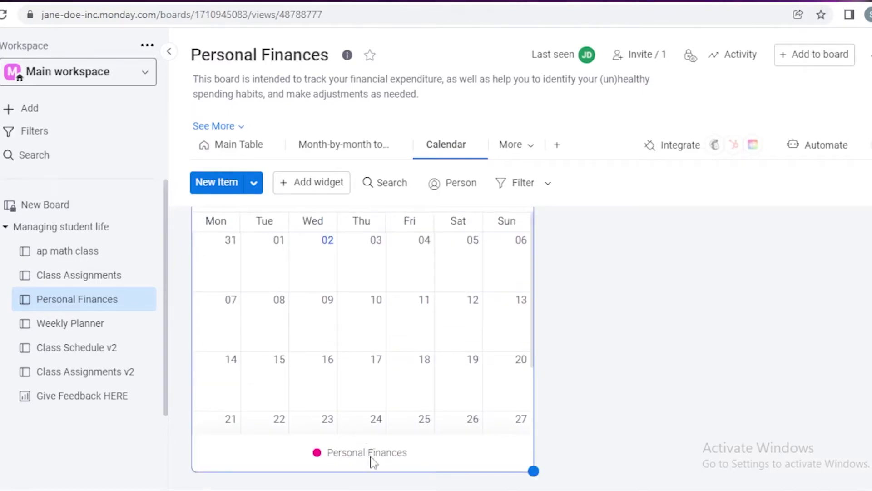
left_click(512, 213)
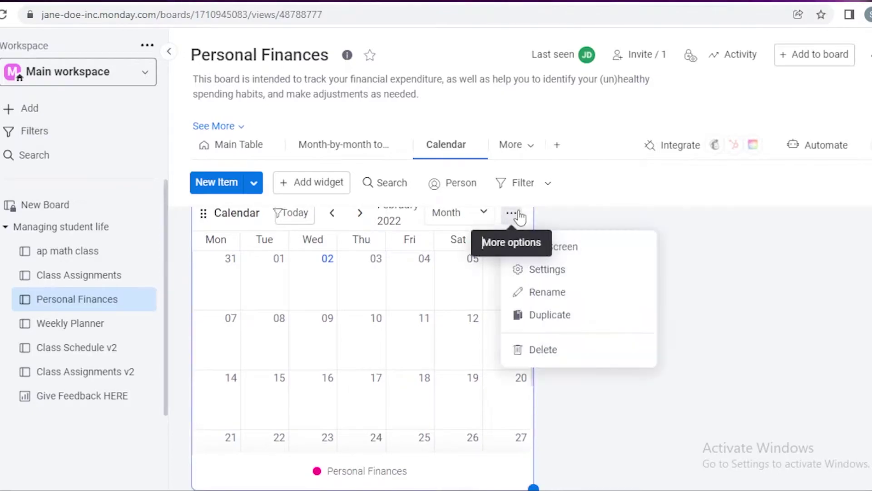
left_click(200, 205)
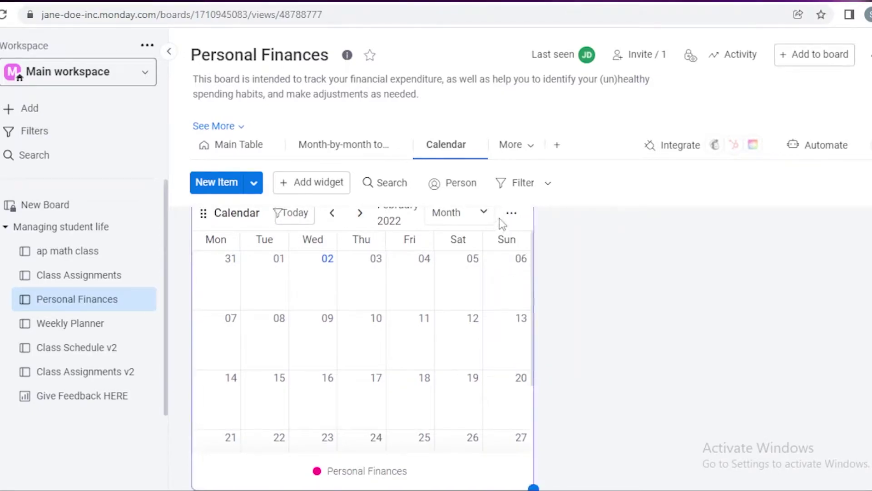
left_click(511, 215)
- Rename the calendar widget to 'bills'
left_click(547, 292)
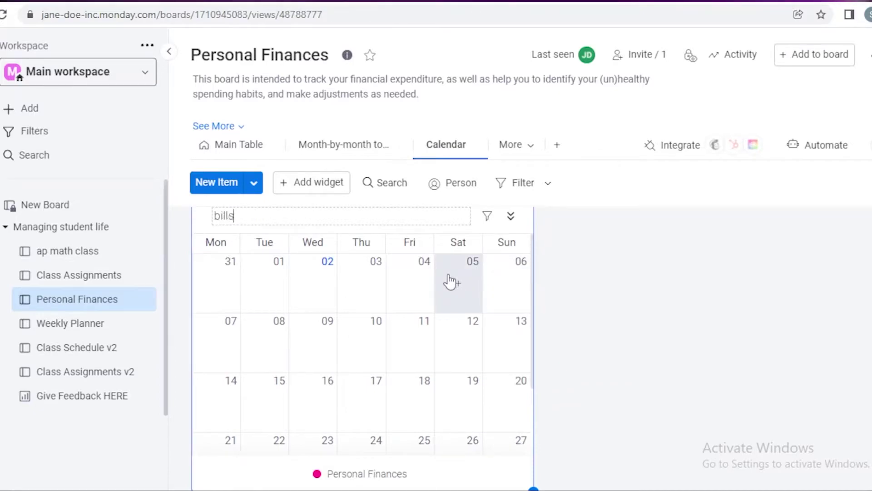
type("bills")
key("Return")
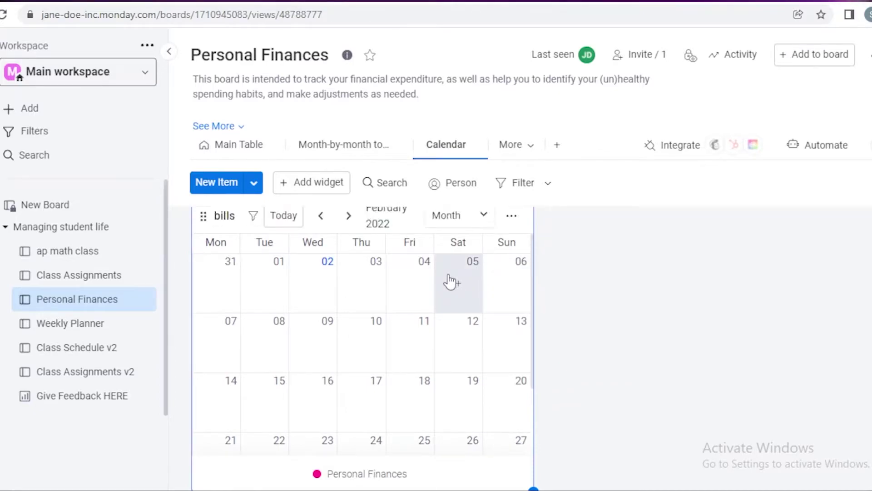
left_click(512, 216)
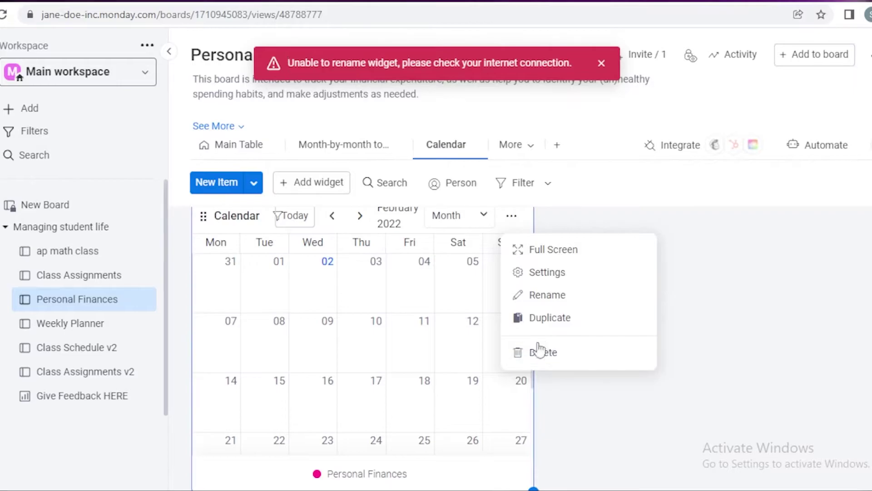
- Duplicate the calendar widget and title the copy 'gifting days'
left_click(527, 317)
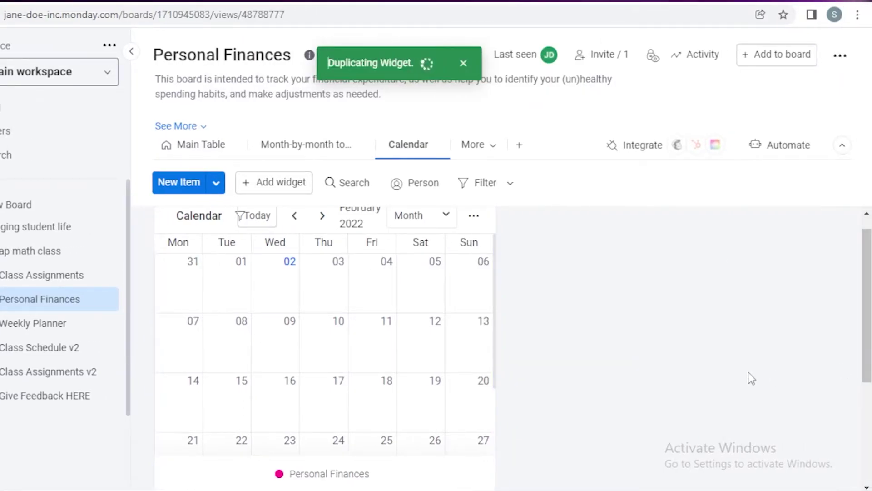
left_click(554, 218)
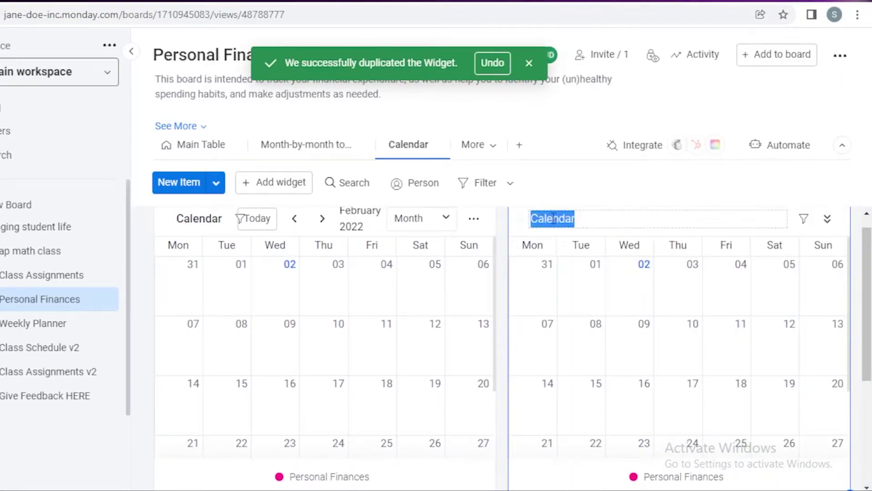
type("saving")
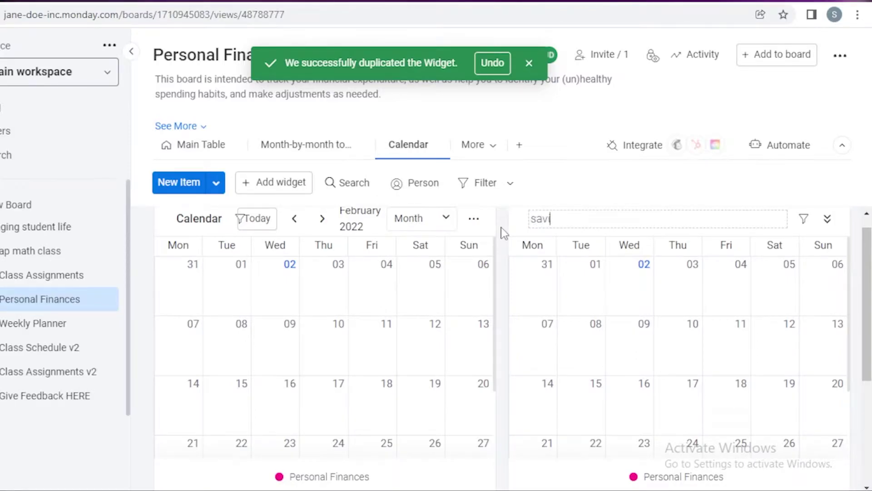
key("BackSpace")
key("BackSpace")
key("BackSpace")
key("BackSpace")
key("BackSpace")
key("BackSpace")
type("b")
key("BackSpace")
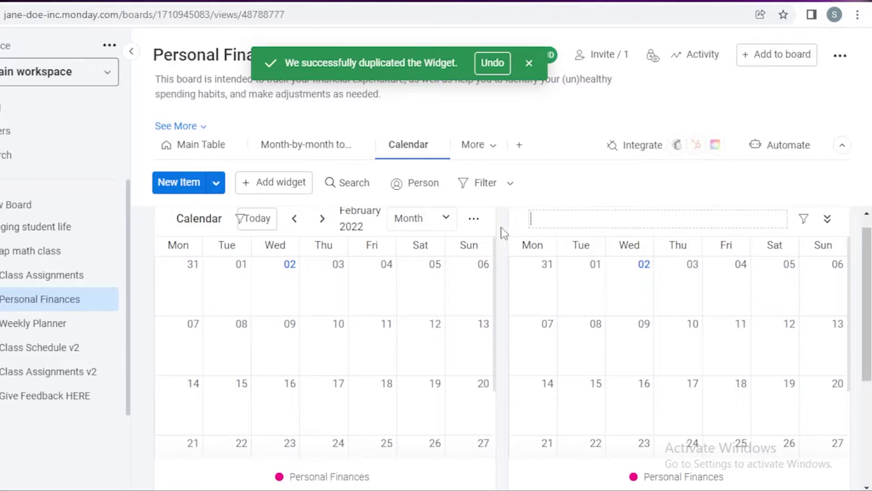
type("gifting days")
key("Return")
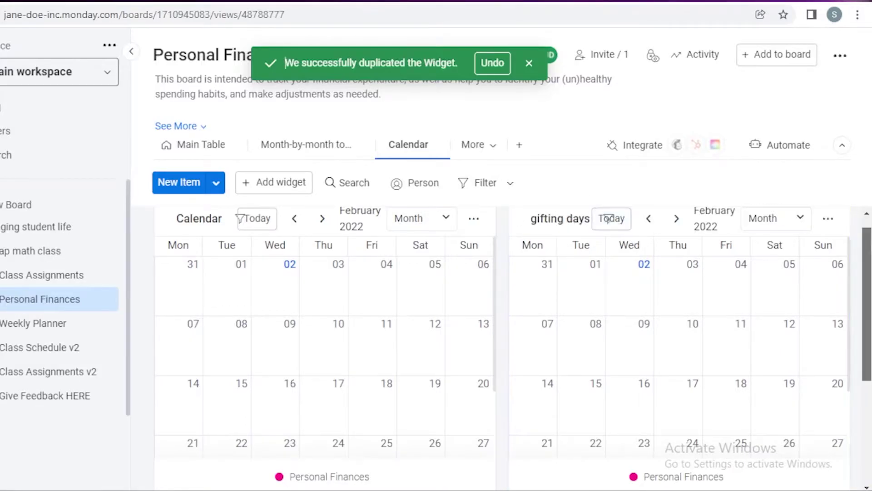
scroll(608, 218, "down", 3)
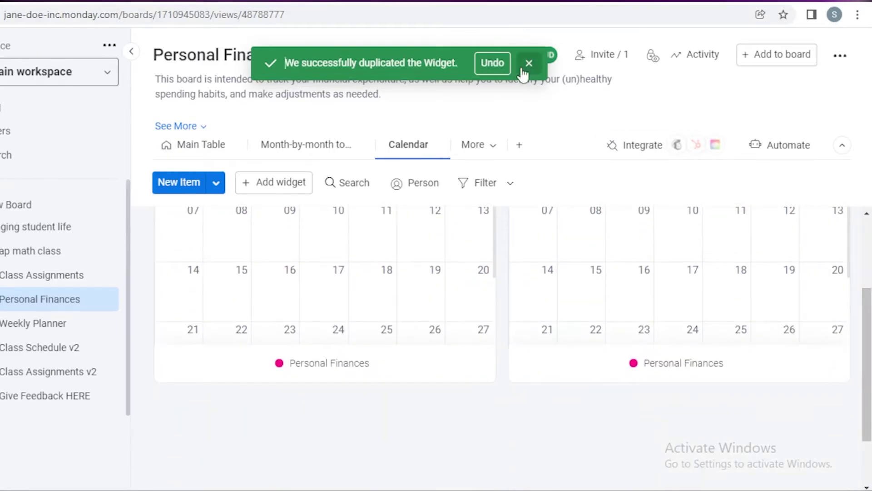
left_click(528, 63)
scroll(447, 377, "up", 3)
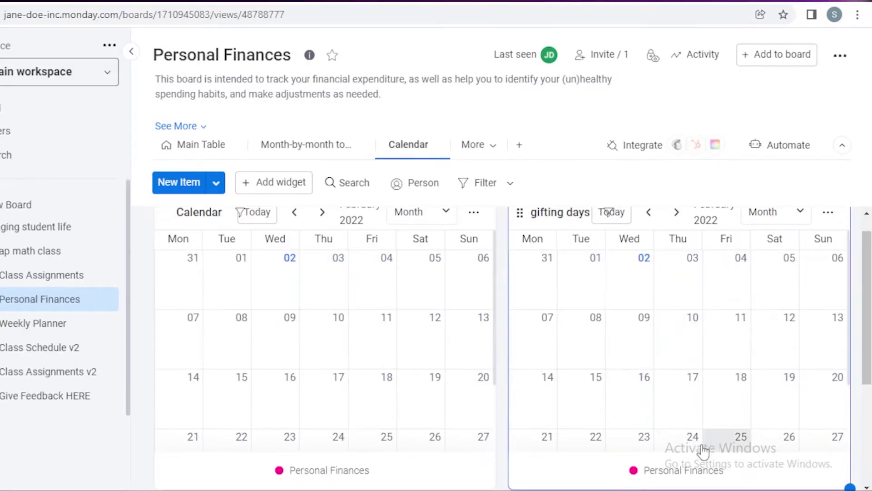
- Create a task named 'sisters bday' on Thursday the 10th
left_click(675, 338)
key("BackSpace")
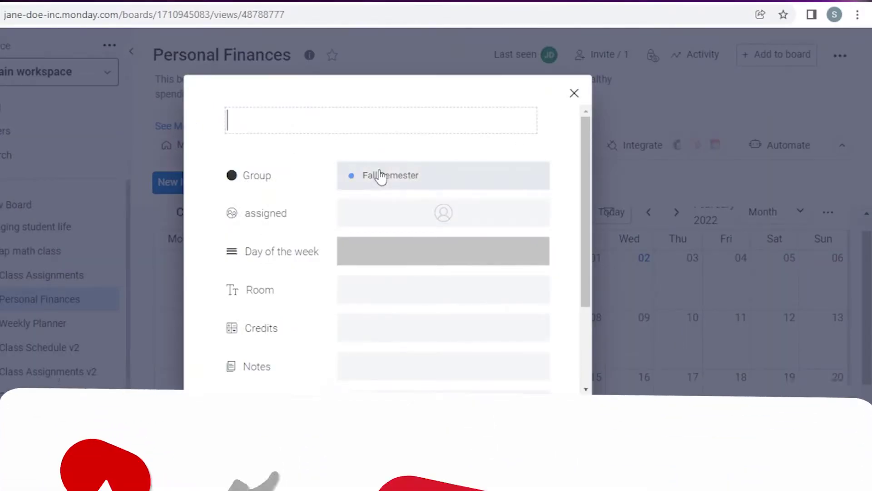
type("fiances")
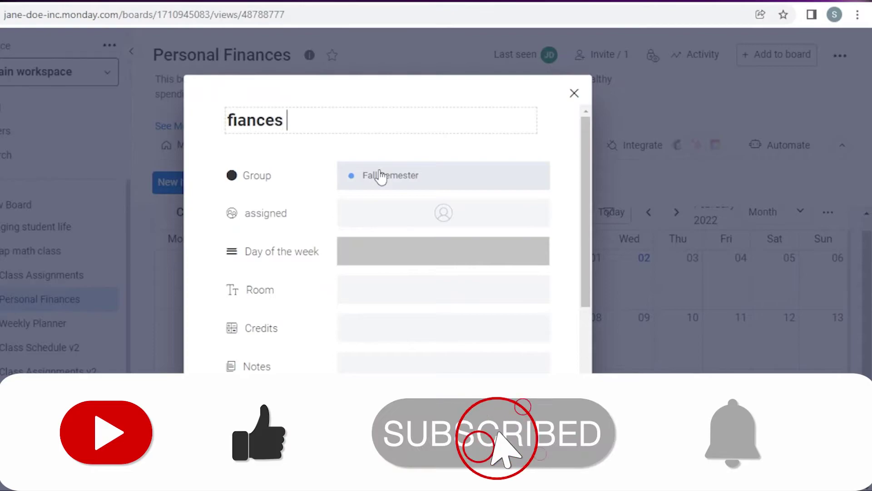
key("BackSpace")
key("BackSpace")
key("BackSpace")
key("BackSpace")
key("BackSpace")
key("BackSpace")
key("BackSpace")
key("BackSpace")
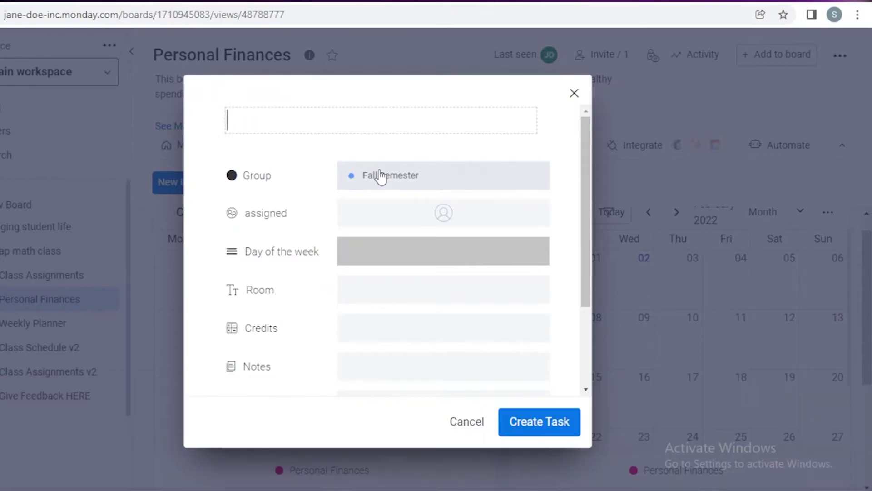
type("sisters bday")
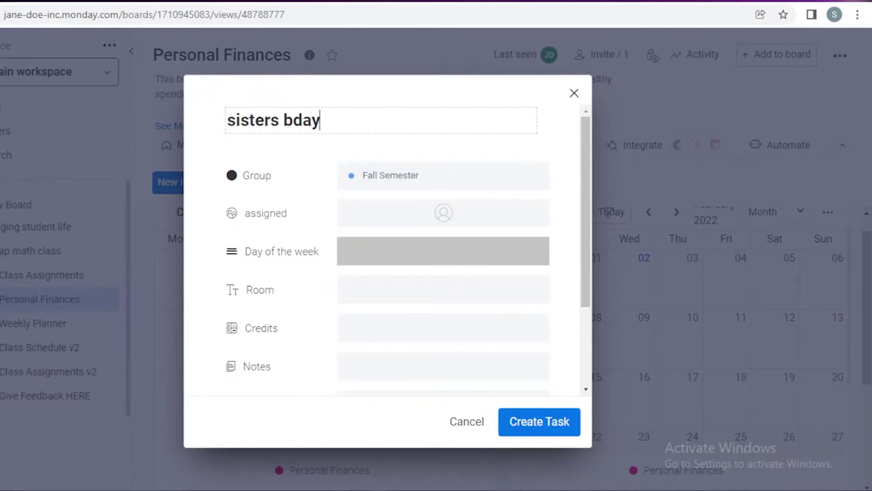
left_click(563, 429)
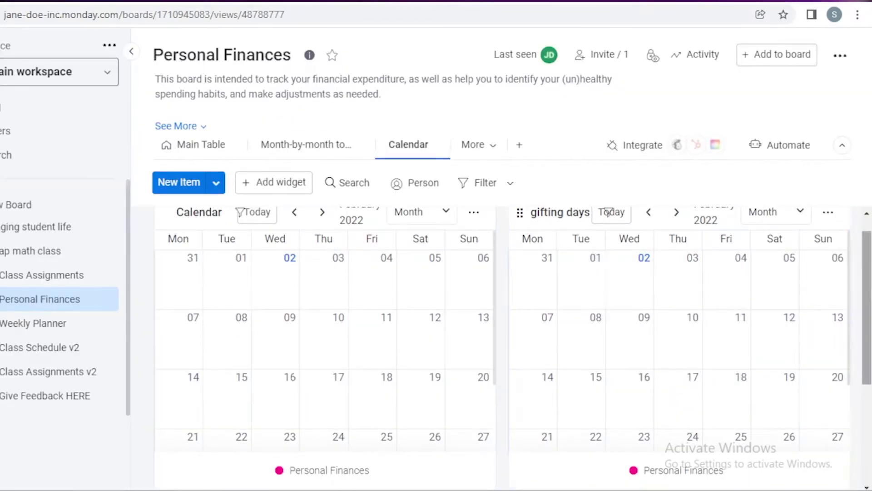
- Cancel a multi-day item attempt and keep the left calendar on February 2022
scroll(859, 313, "down", 1)
scroll(859, 313, "up", 2)
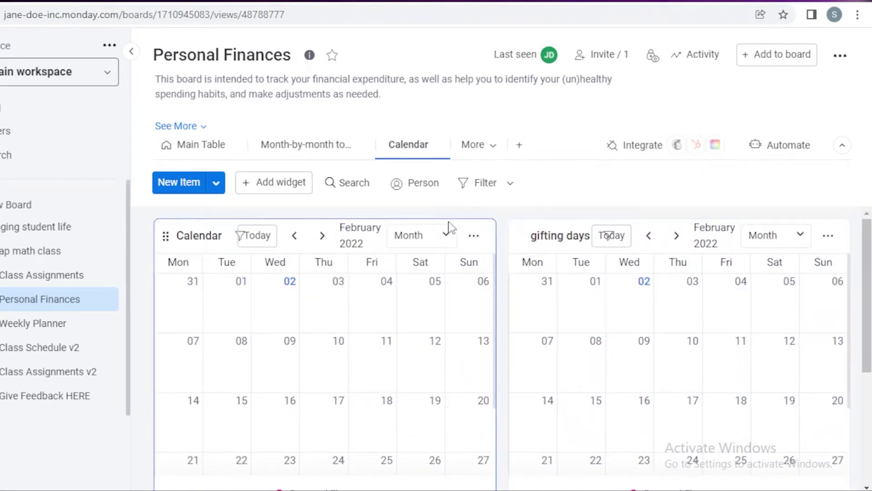
scroll(608, 236, "down", 5)
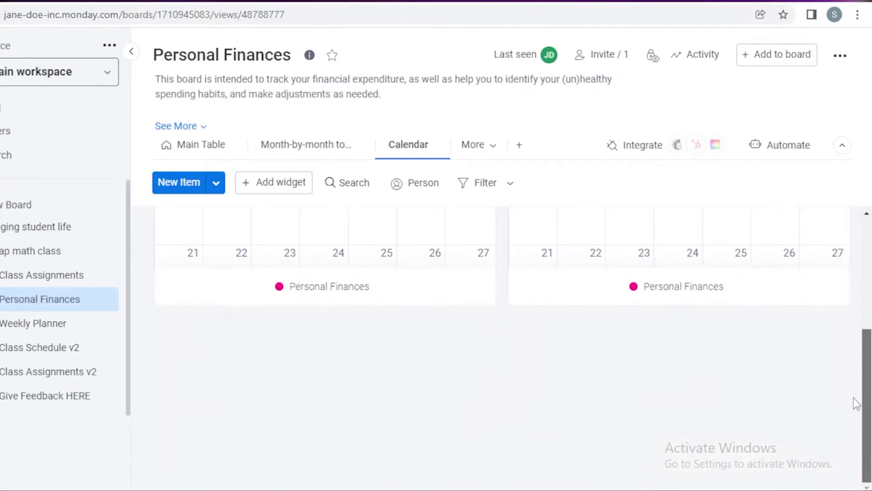
scroll(856, 403, "up", 5)
scroll(837, 275, "down", 2)
scroll(837, 275, "up", 2)
scroll(837, 274, "down", 2)
left_click_drag(837, 274, 827, 197)
key("Escape")
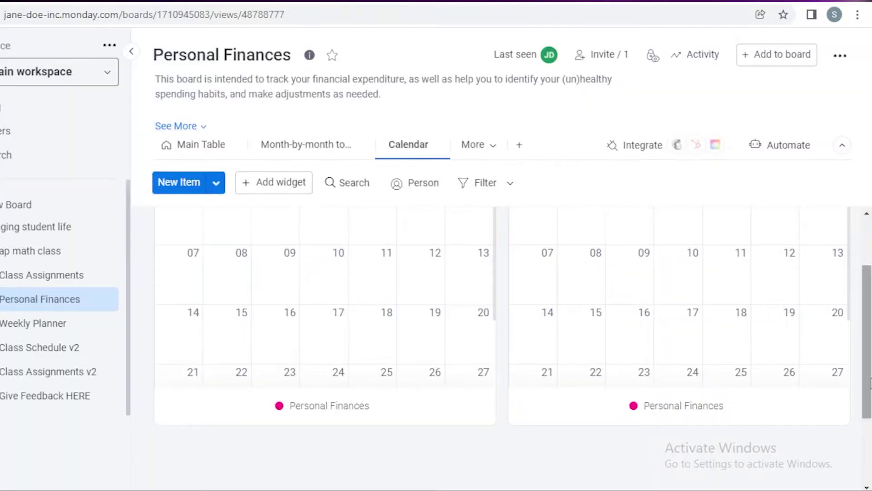
scroll(298, 250, "up", 2)
left_click(316, 238)
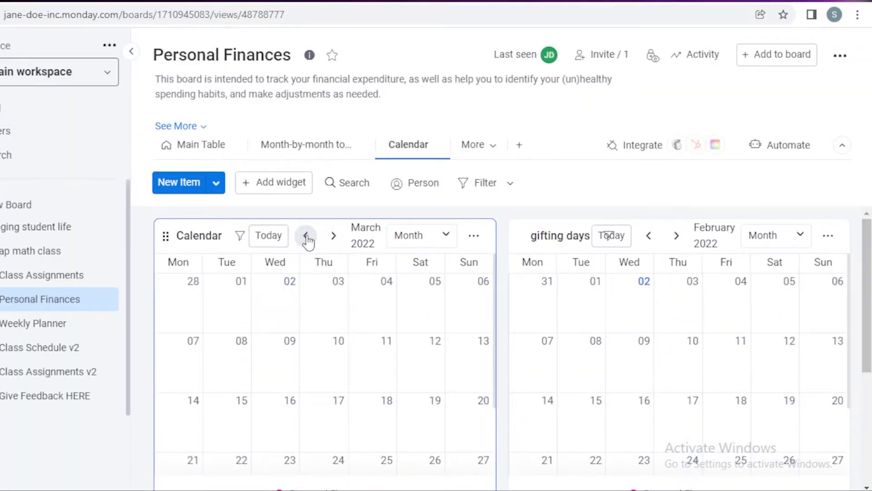
left_click(307, 237)
- Switch the left Calendar widget from Month to Day view, showing Wednesday Feb 2nd
left_click(423, 241)
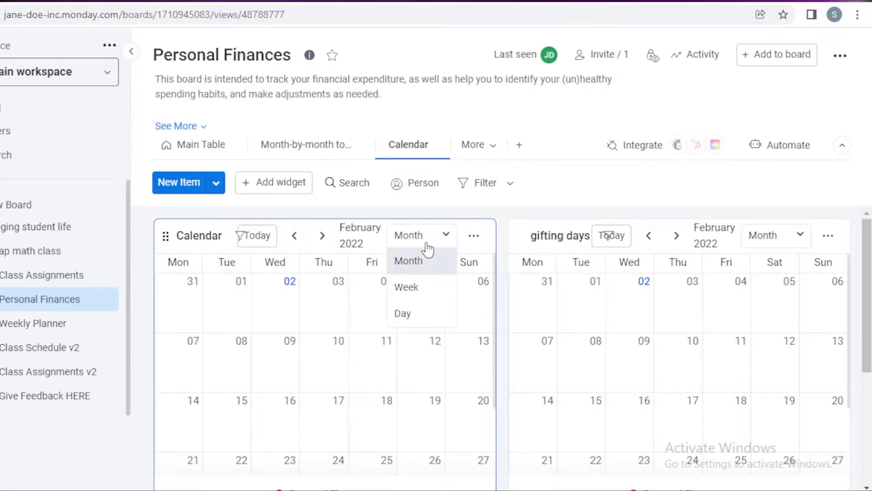
left_click(401, 287)
left_click(423, 245)
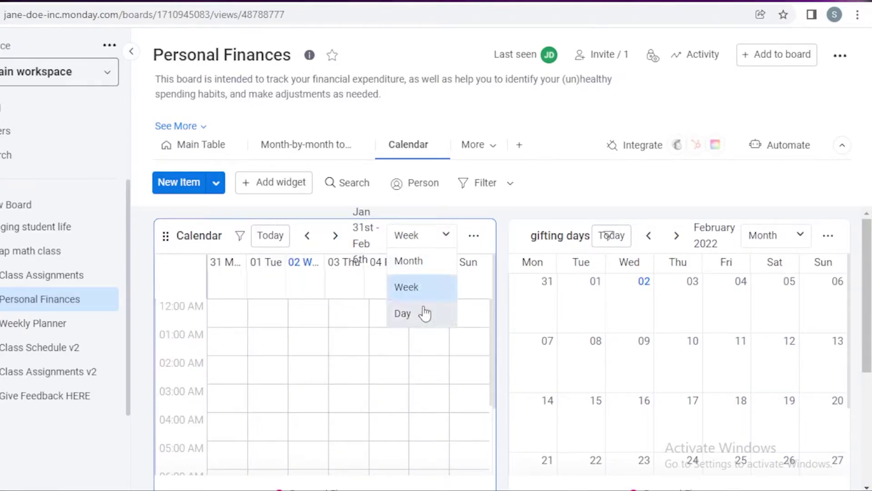
left_click(401, 313)
left_click(424, 236)
left_click(399, 316)
left_click(247, 299)
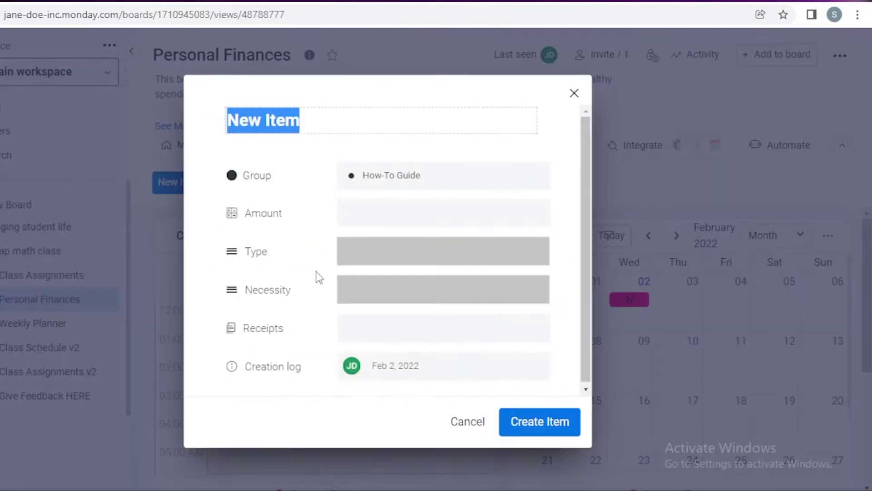
left_click(572, 91)
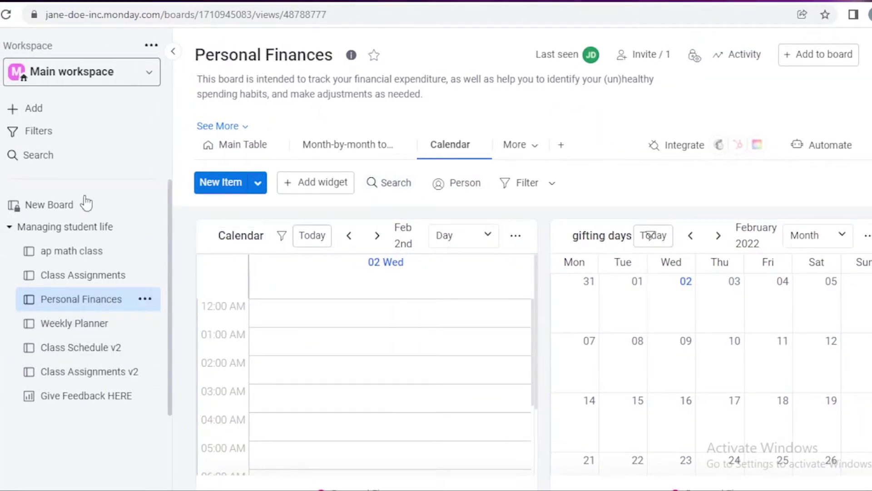
- On the Weekly Planner board, add a new Calendar view from the list of board views
left_click(86, 325)
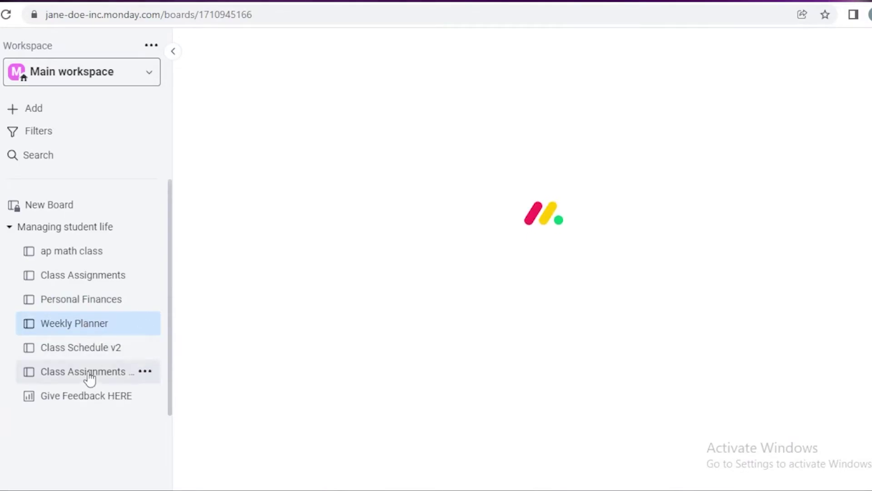
left_click(361, 147)
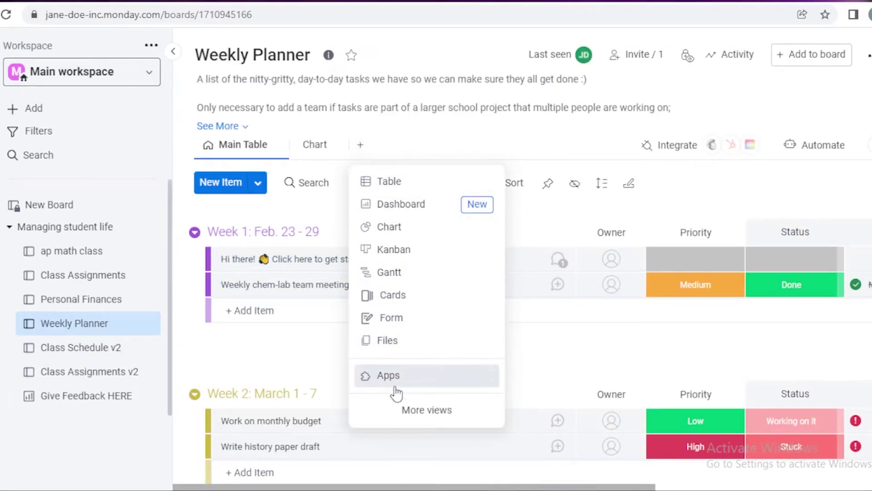
left_click(396, 410)
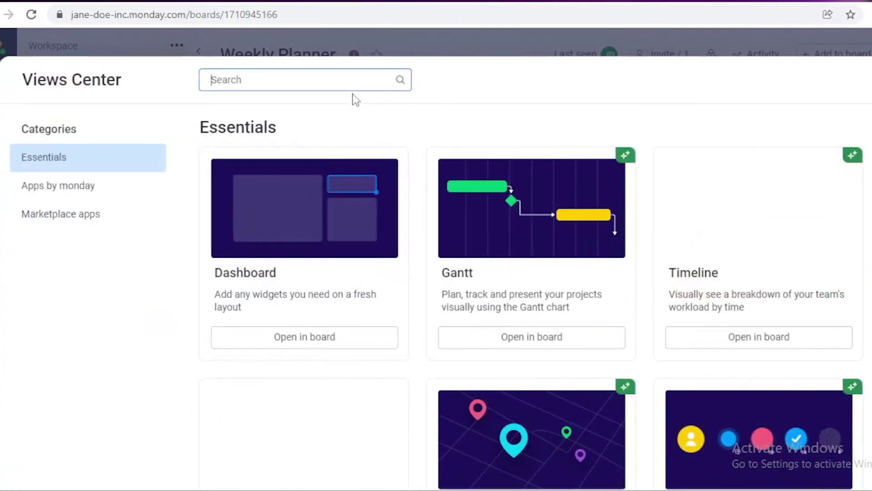
type("ca")
left_click(519, 339)
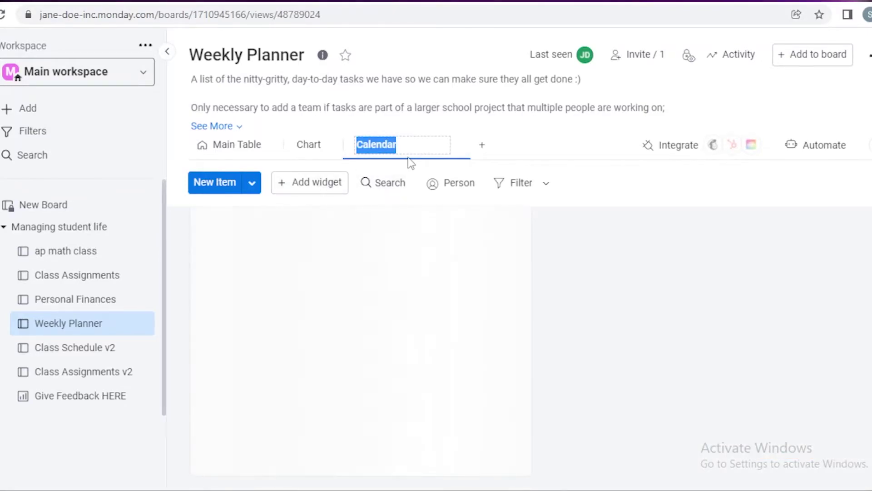
- Keep the view name Calendar and switch the calendar to a one-week span
left_click(438, 160)
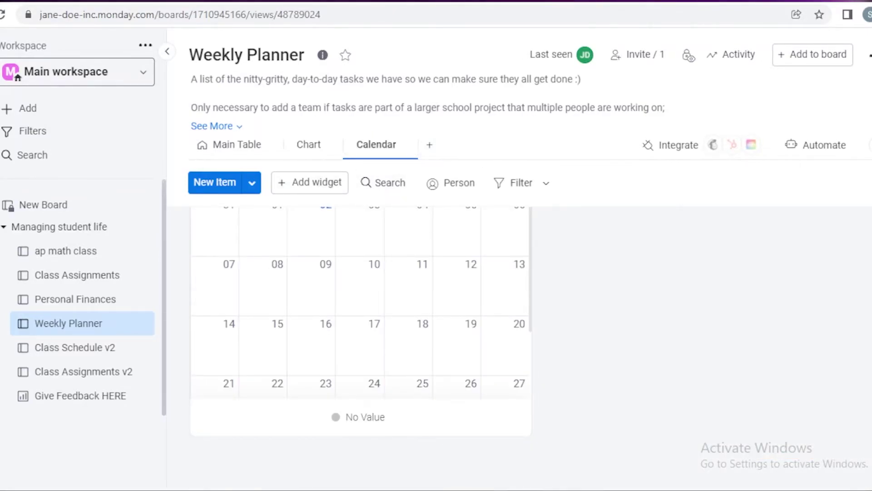
left_click(444, 235)
left_click(457, 287)
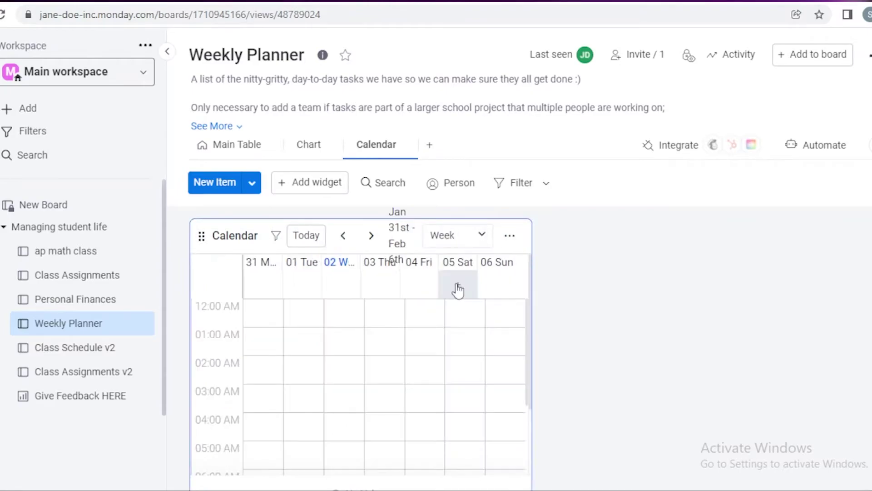
- Start a new item on Wednesday the 2nd, then dismiss it without creating anything
scroll(273, 318, "down", 1)
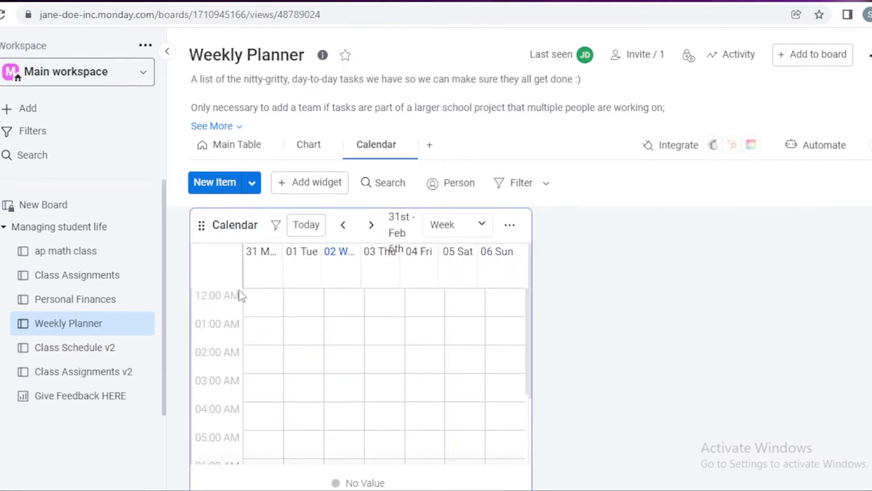
left_click(340, 299)
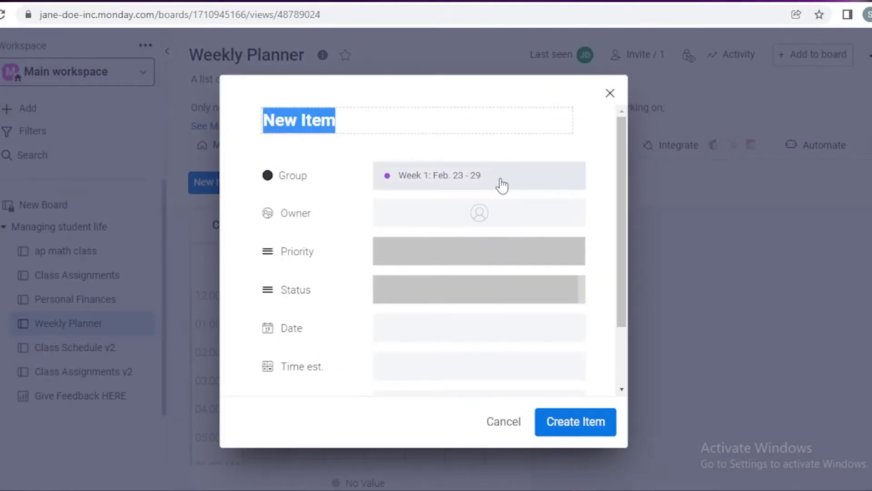
left_click(612, 90)
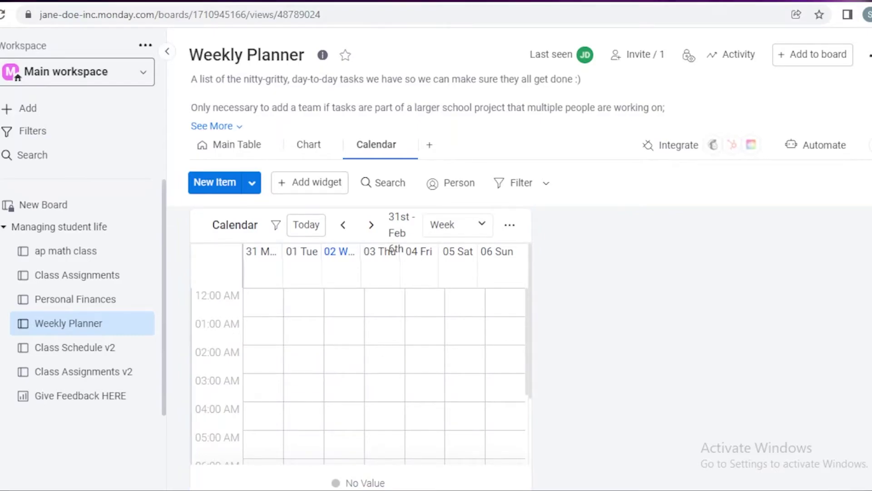
- Review the Calendar view's widgets, including the February 2022 month calendar
scroll(518, 346, "down", 3)
left_click_drag(530, 246, 500, 246)
scroll(500, 245, "up", 3)
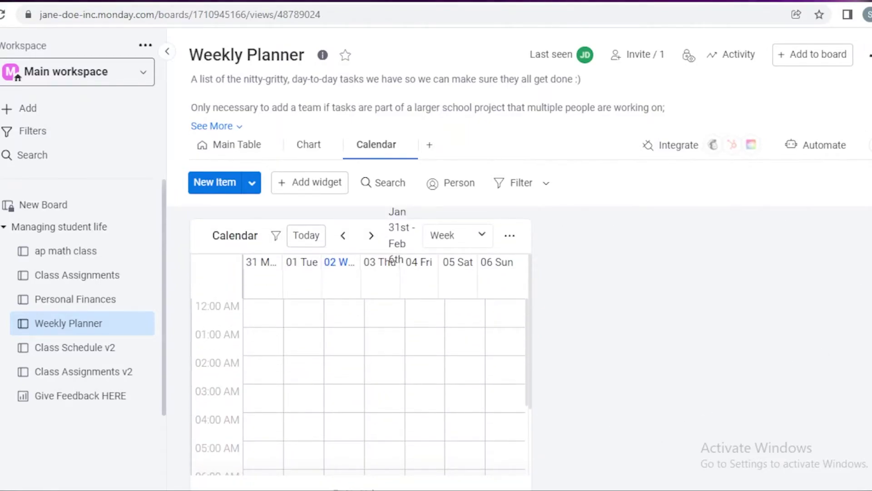
scroll(359, 318, "down", 2)
scroll(359, 318, "up", 1)
scroll(868, 243, "up", 2)
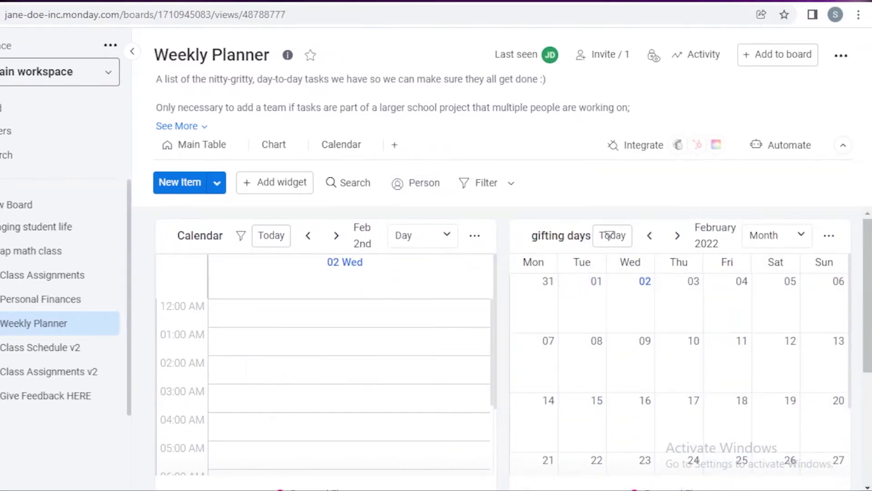
scroll(521, 236, "down", 2)
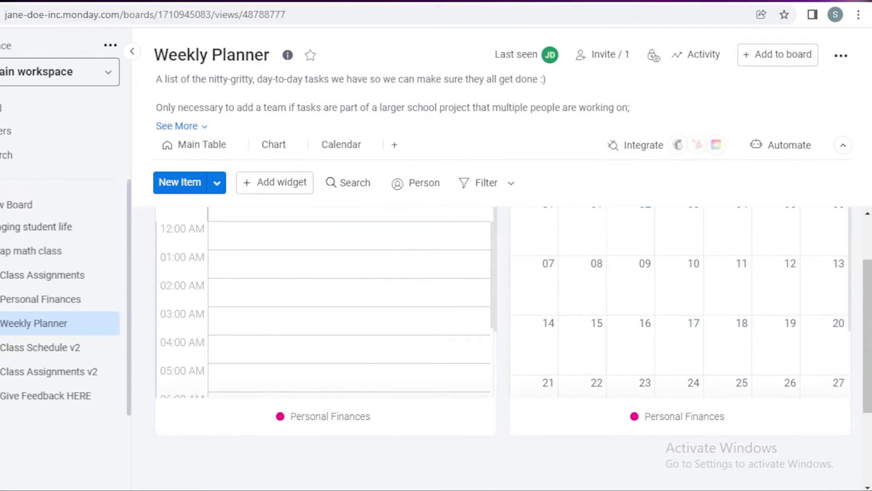
- Return to Main Table and open the Apr 9, 2021 date of Write history paper draft
left_click(221, 154)
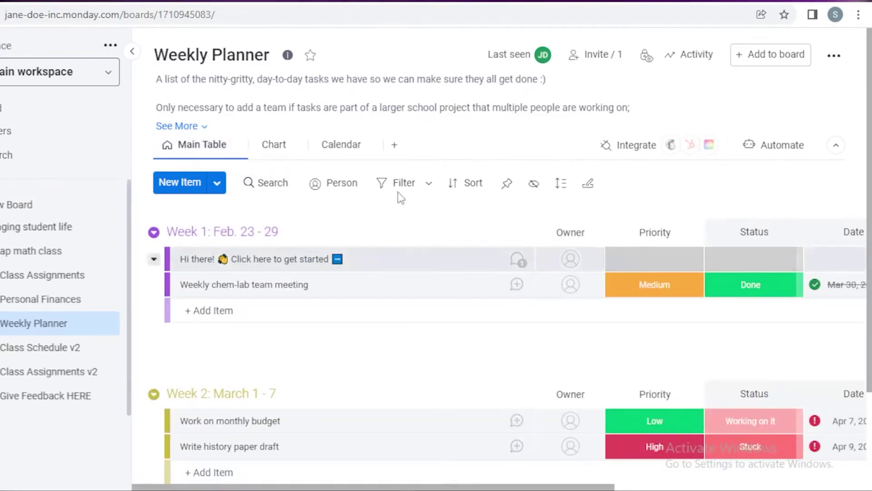
scroll(548, 454, "right", 5)
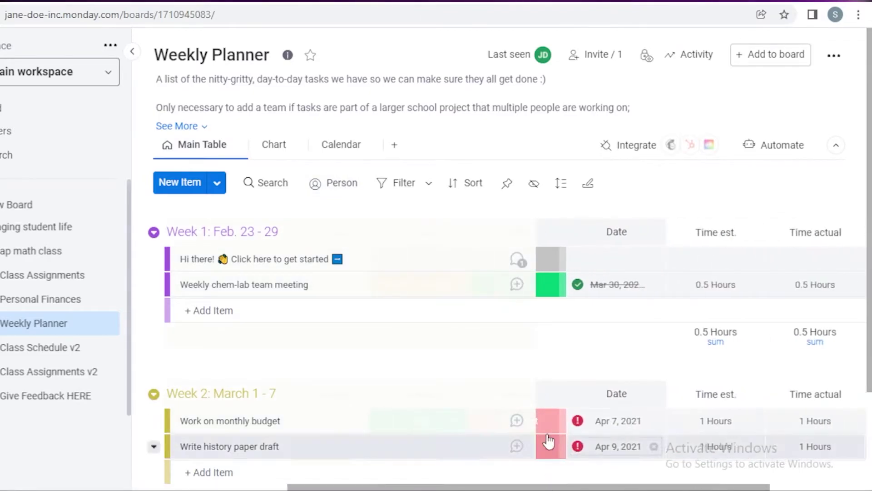
scroll(551, 443, "down", 3)
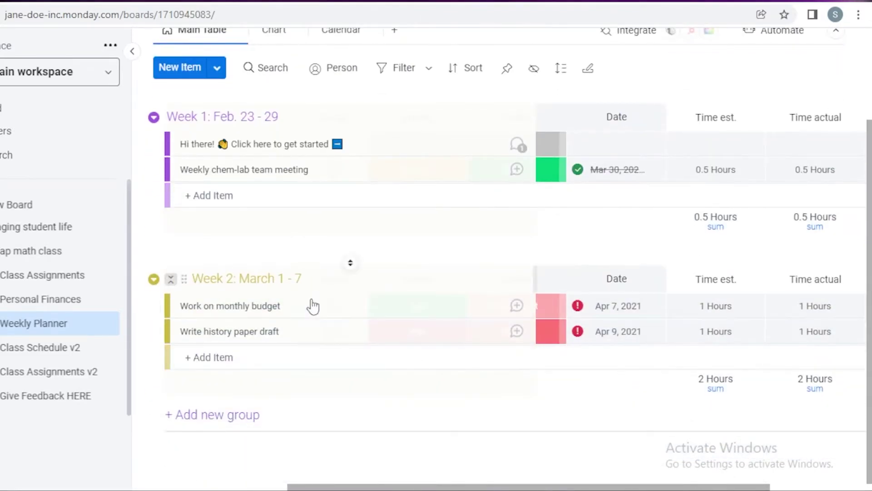
scroll(750, 272, "up", 3)
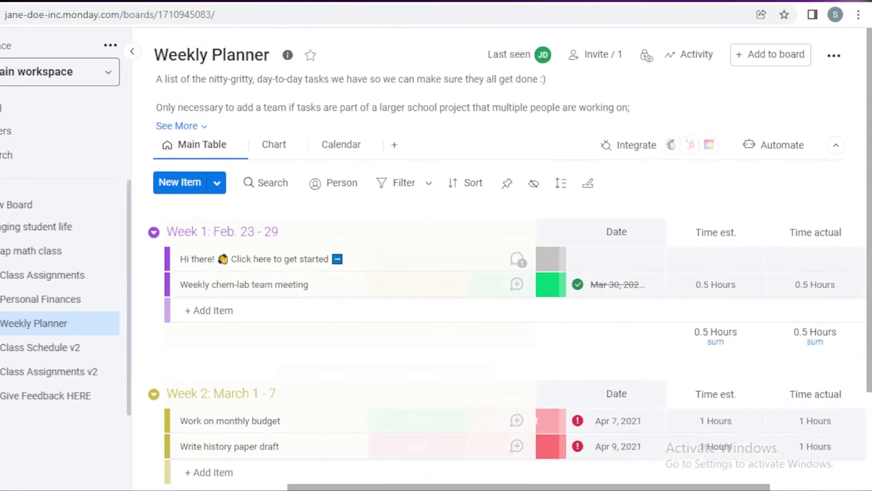
scroll(733, 269, "down", 1)
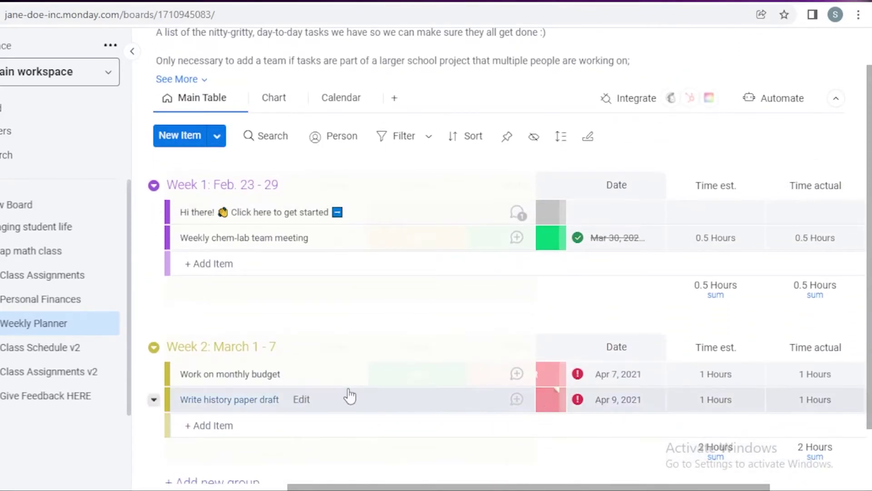
left_click(631, 399)
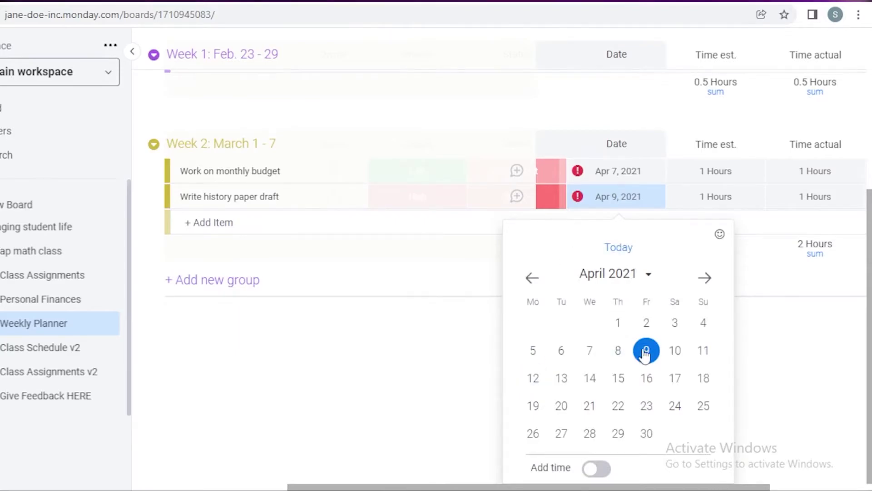
- Change Write history paper draft's date from April 9, 2021 to Feb 2, 2022
left_click(491, 218)
left_click(631, 336)
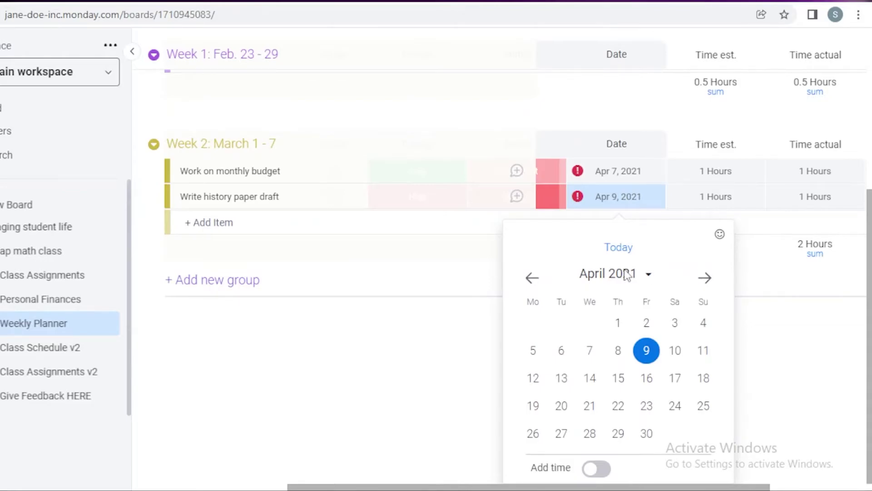
left_click(642, 277)
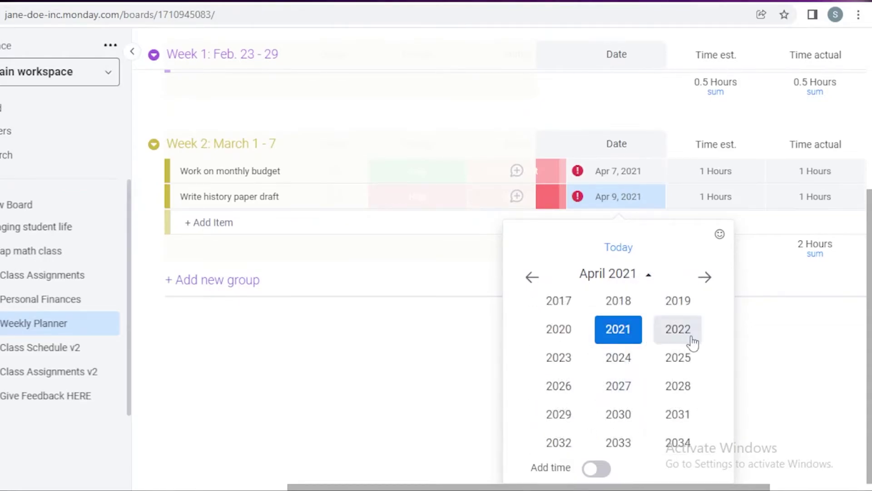
left_click(668, 323)
left_click(638, 247)
left_click(619, 331)
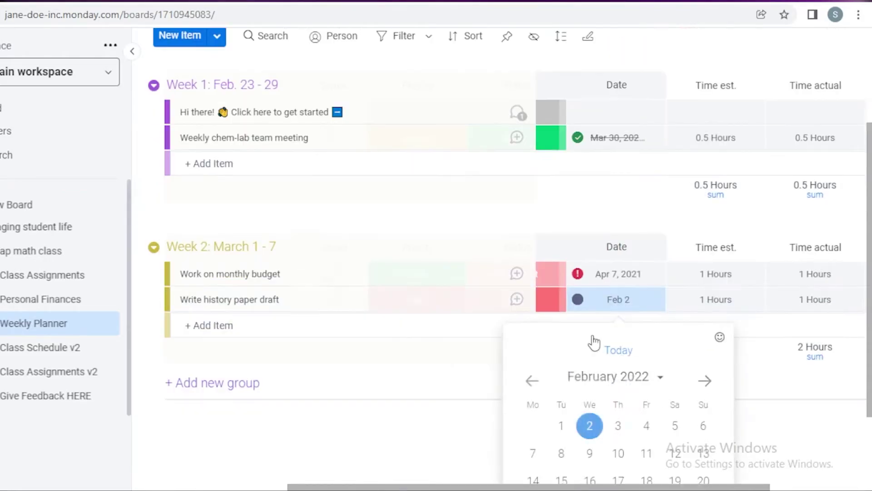
left_click(577, 197)
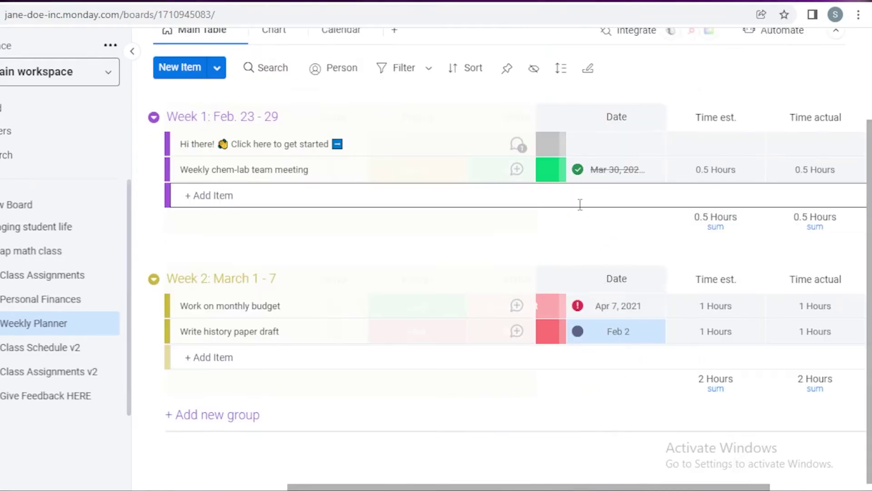
left_click(589, 335)
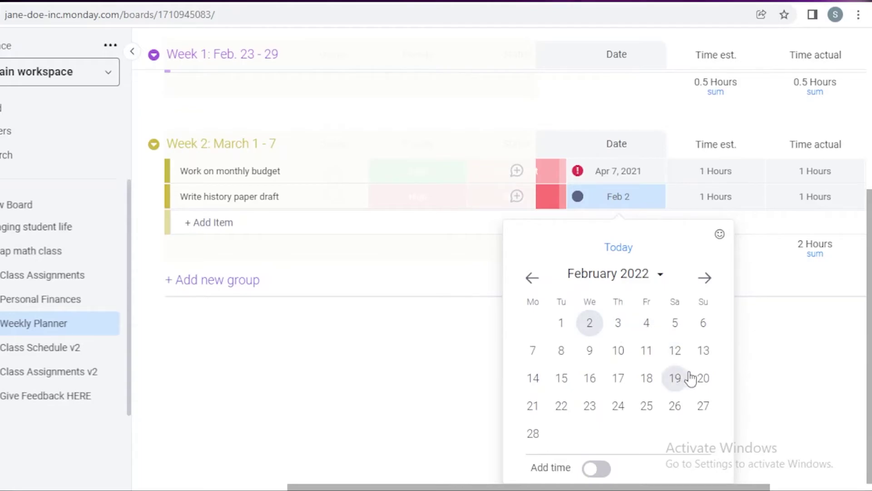
left_click(589, 324)
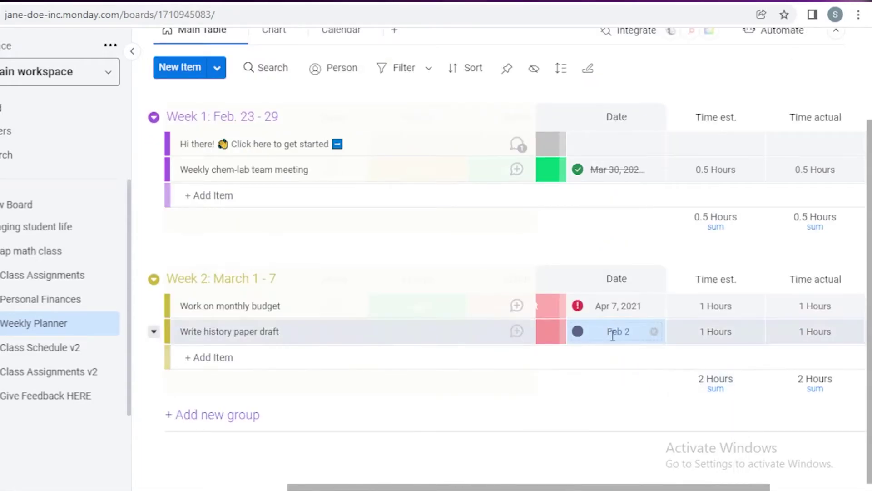
- Add a 09:00 AM time to the task date, leaving it on Feb 2, 2022
left_click(619, 331)
left_click(668, 357)
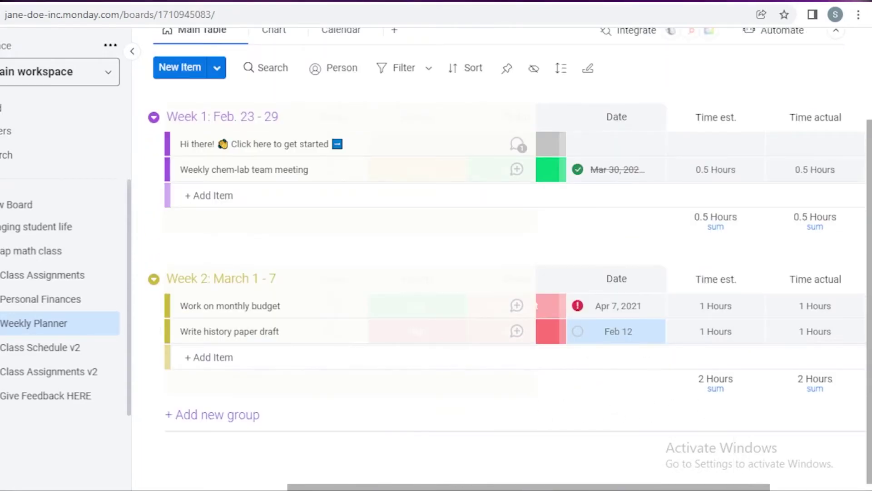
left_click(626, 331)
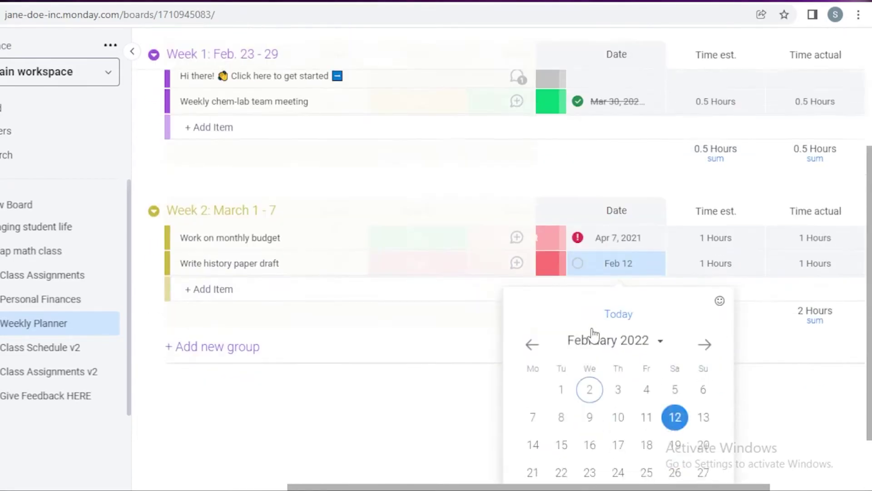
left_click(596, 468)
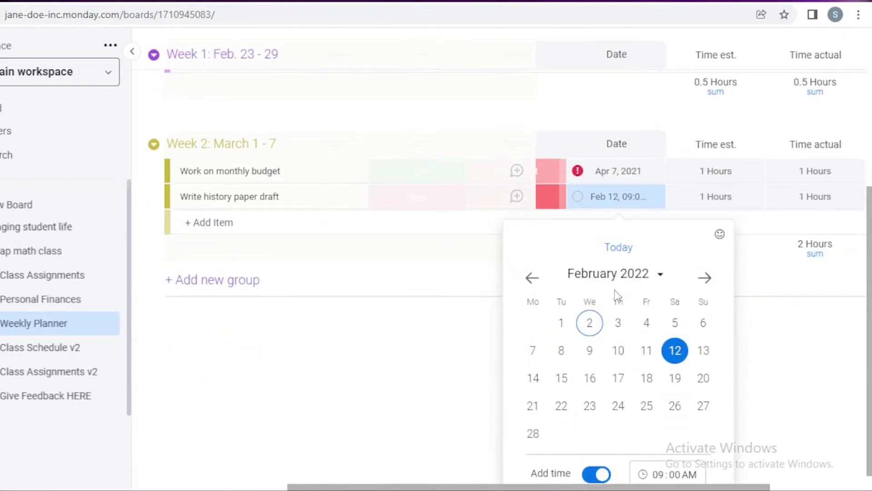
left_click(590, 323)
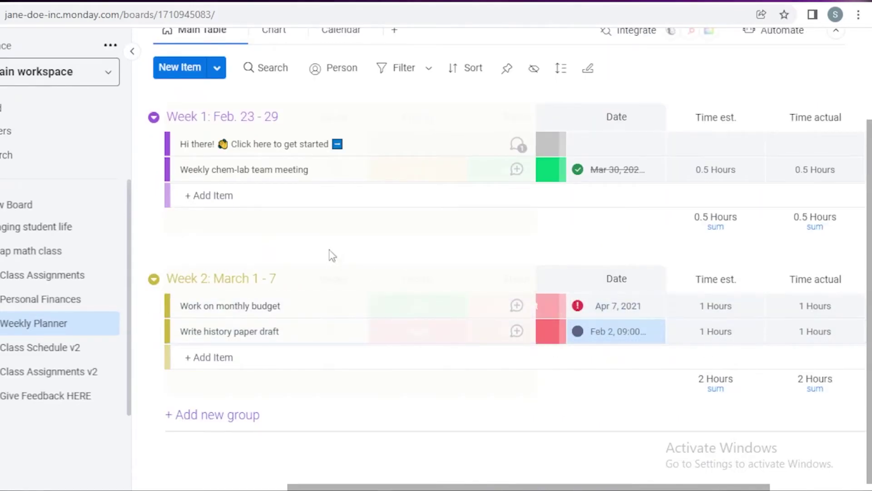
scroll(500, 250, "up", 1)
scroll(681, 204, "up", 2)
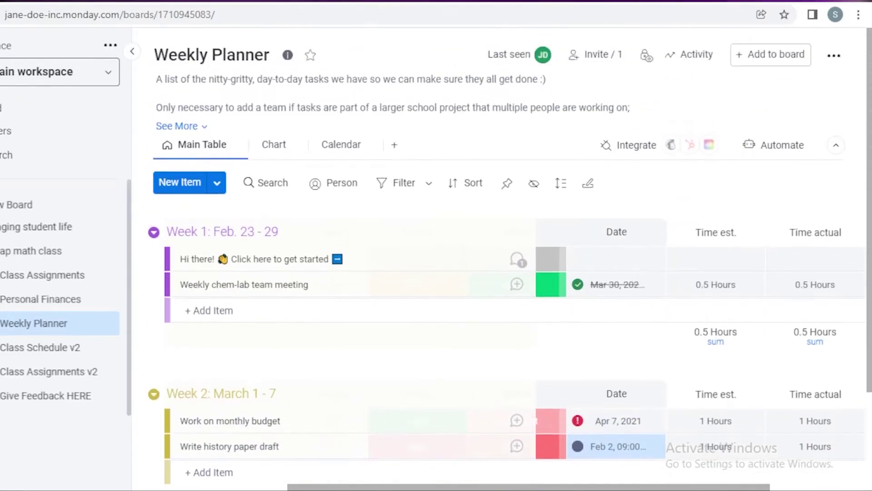
- Check the Calendar view for the history paper task on Wednesday, Feb 2
left_click(329, 152)
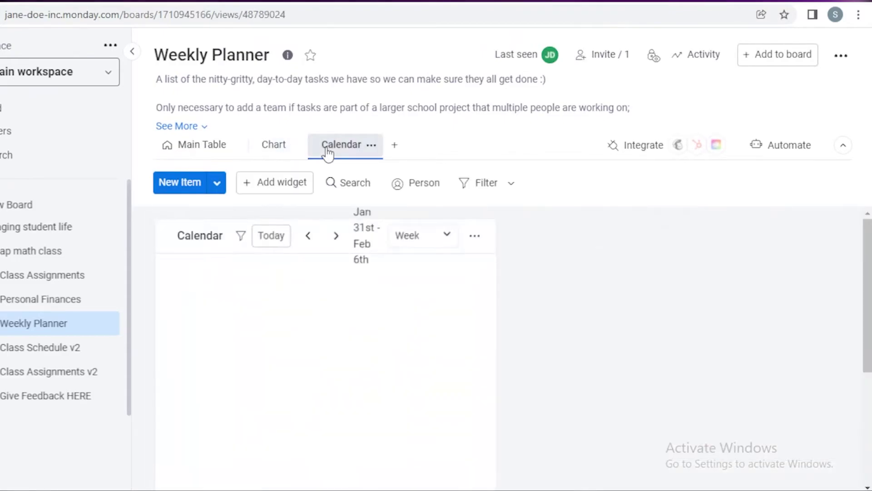
scroll(845, 273, "down", 3)
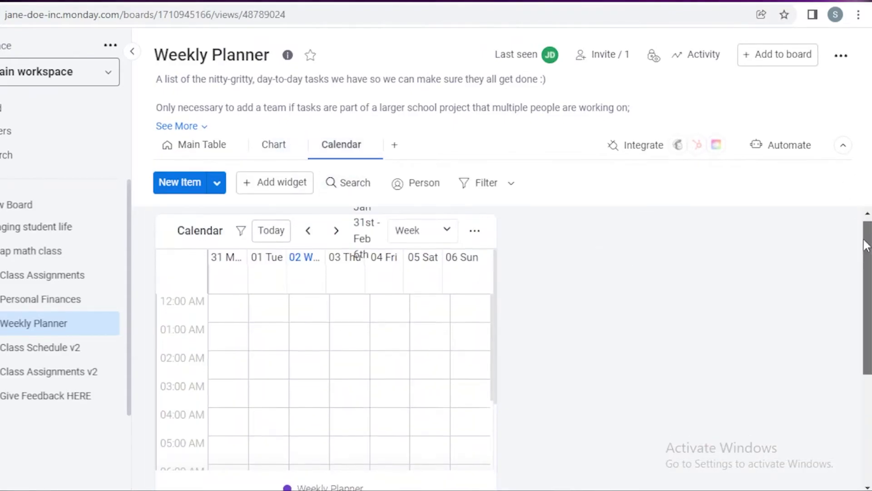
scroll(834, 300, "up", 2)
scroll(831, 281, "up", 1)
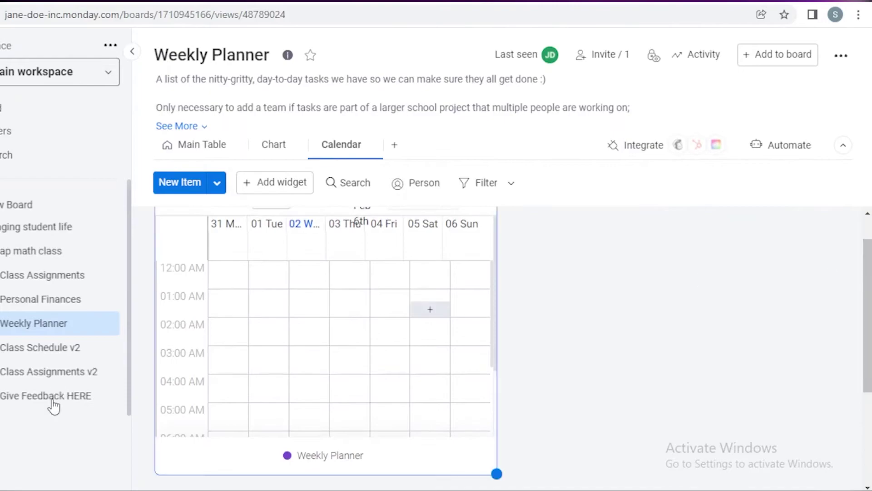
scroll(269, 335, "up", 1)
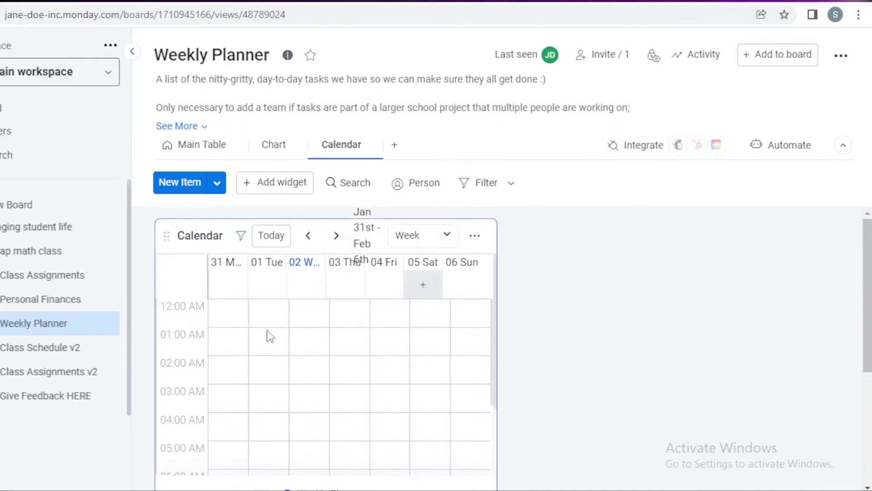
- Switch the calendar to a Month layout and advance it to March 2022
left_click(422, 237)
left_click(411, 260)
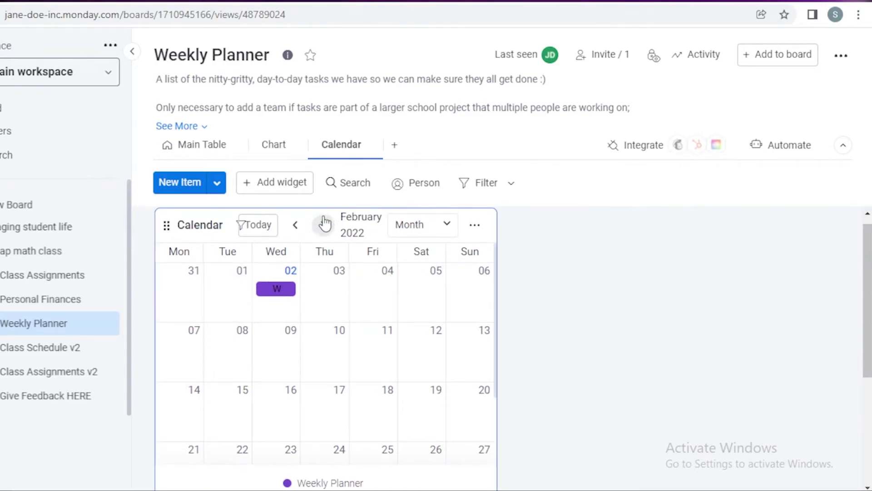
left_click(324, 224)
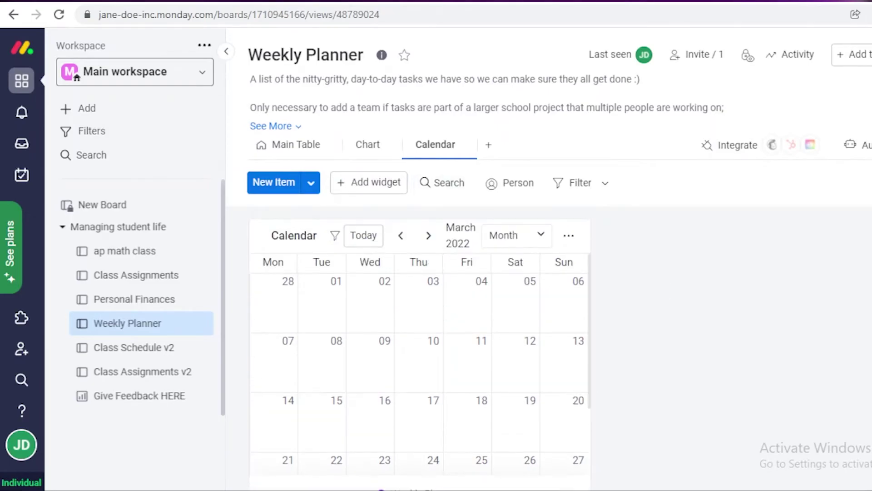
left_click(259, 182)
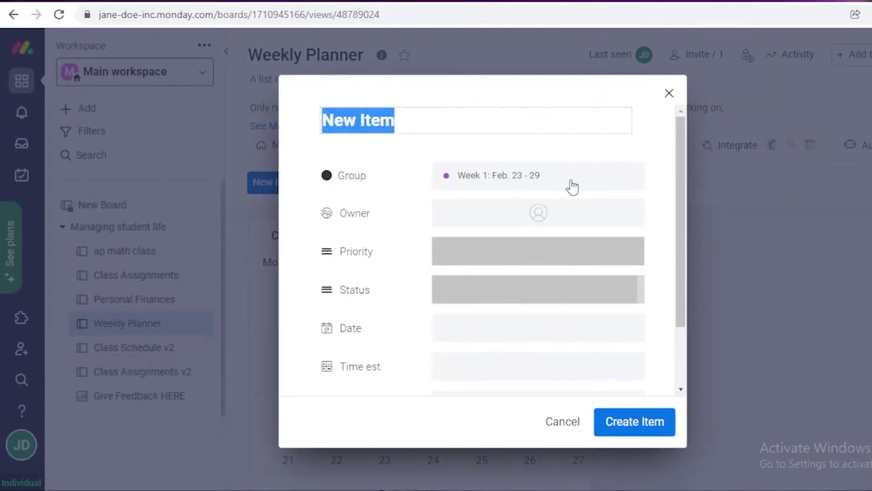
left_click(566, 429)
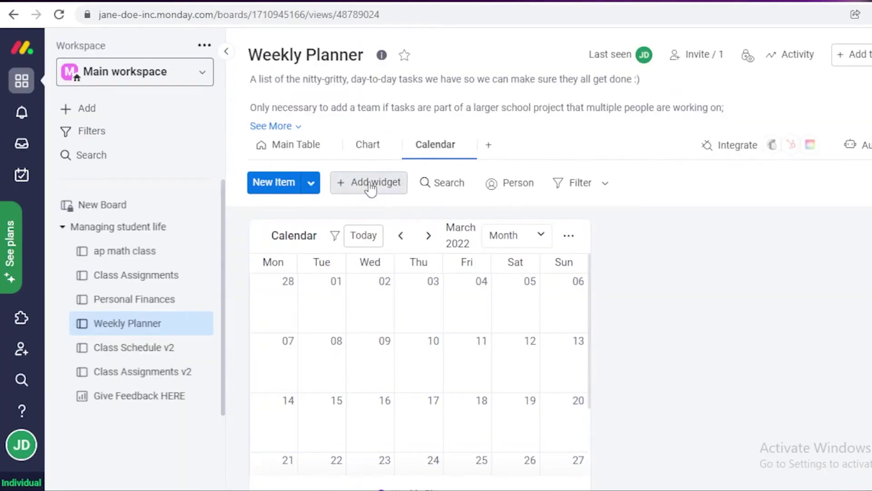
left_click(368, 183)
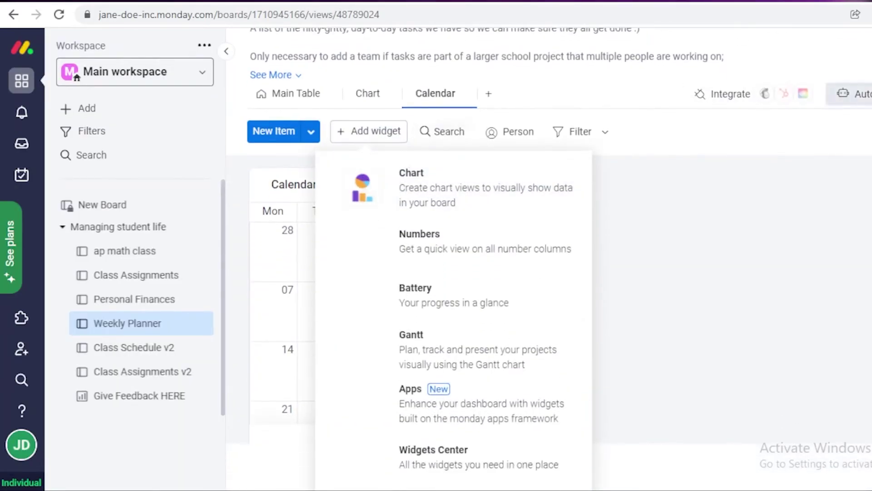
left_click(629, 35)
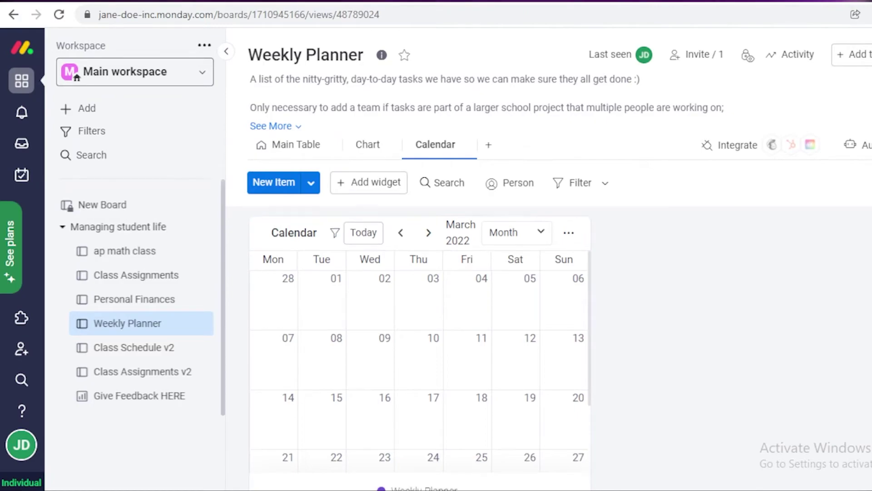
scroll(420, 318, "down", 3)
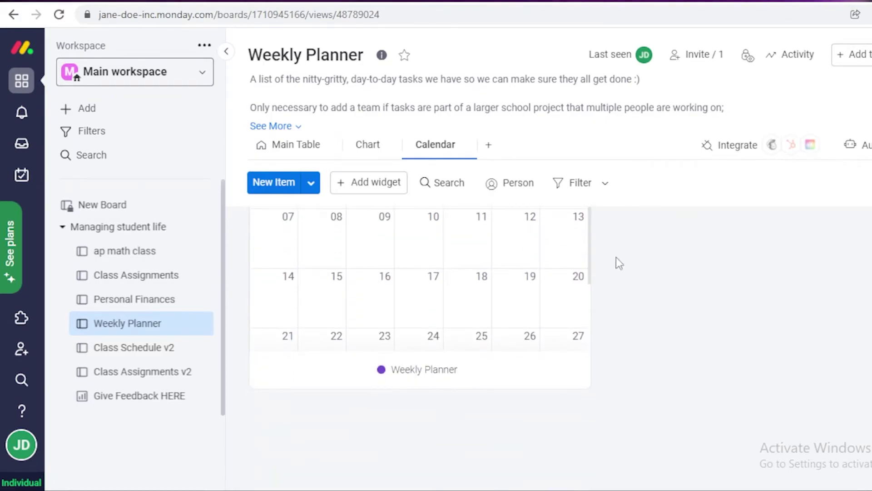
scroll(420, 345, "up", 3)
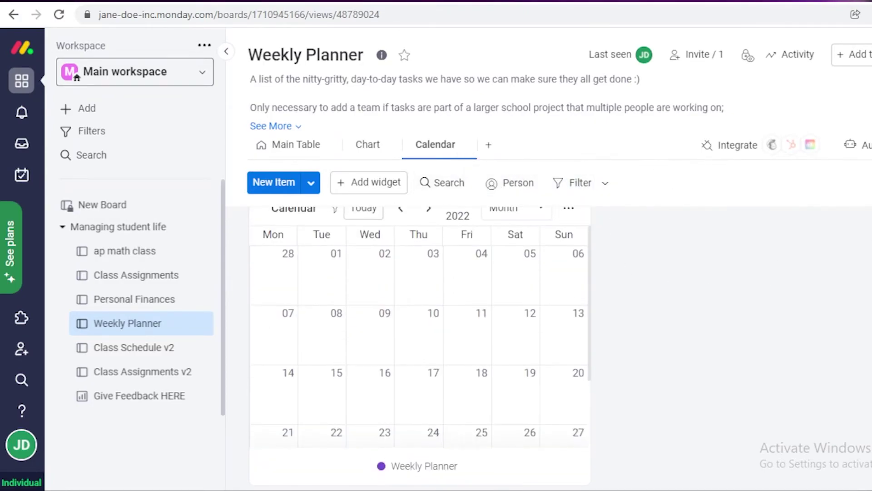
left_click(492, 185)
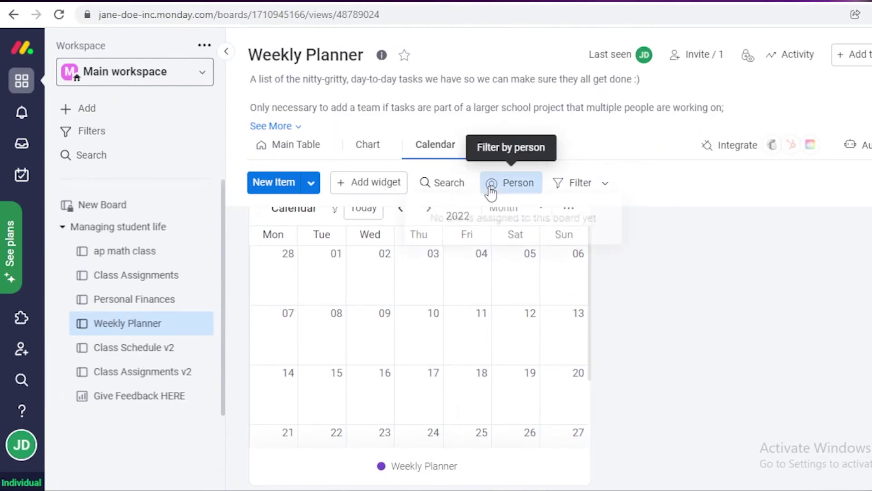
left_click(706, 288)
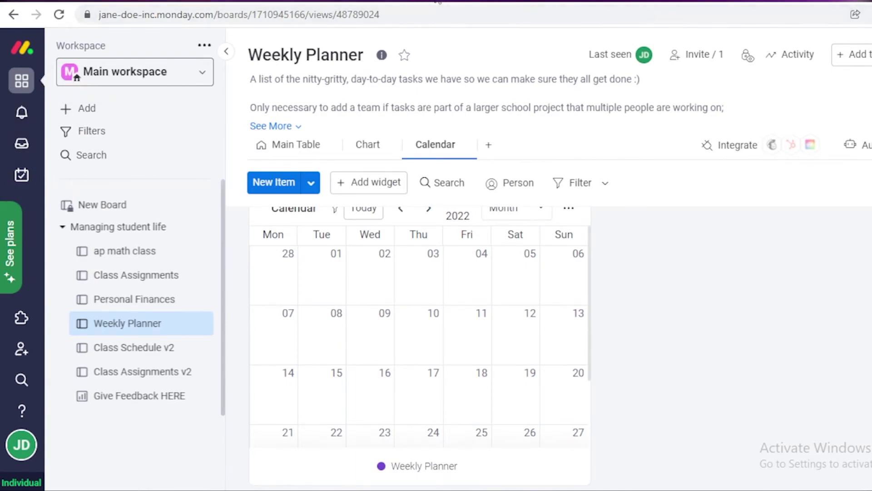
- Browse the monday.com pricing plans, finding Calendar view among the Standard plan's features
left_click(391, 0)
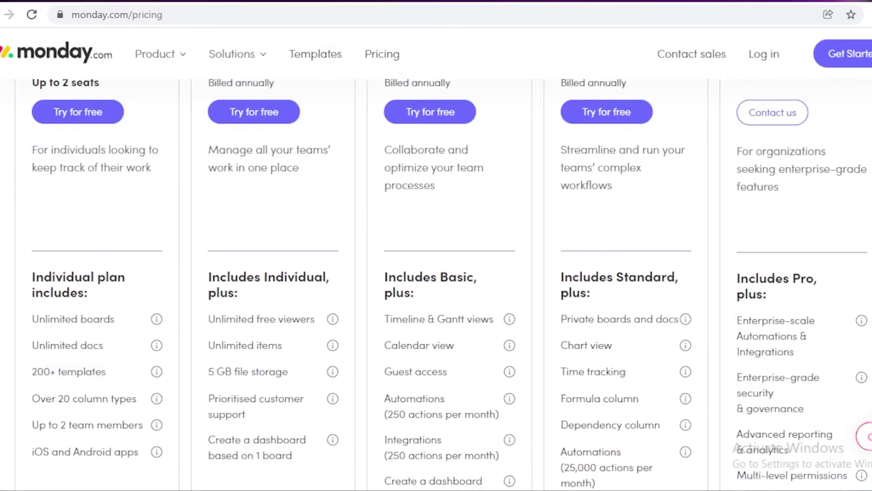
scroll(436, 272, "up", 4)
scroll(436, 272, "down", 7)
scroll(436, 273, "up", 4)
scroll(436, 282, "down", 2)
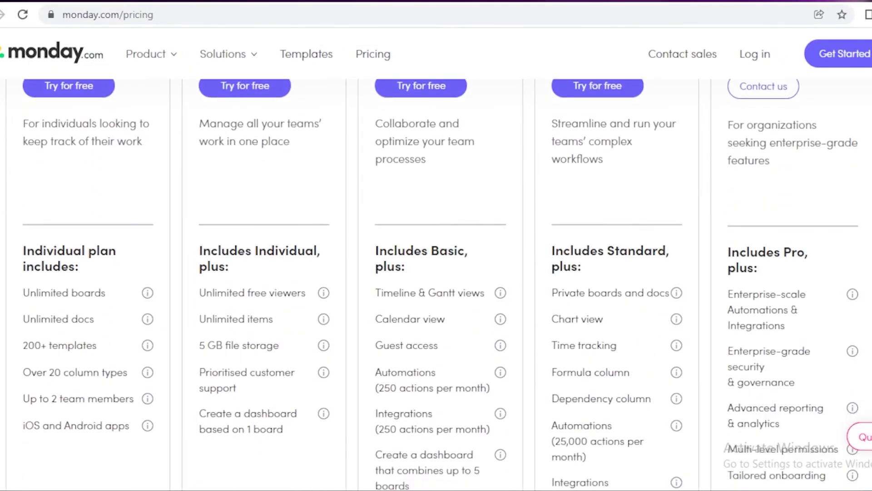
scroll(436, 282, "down", 1)
scroll(436, 272, "up", 6)
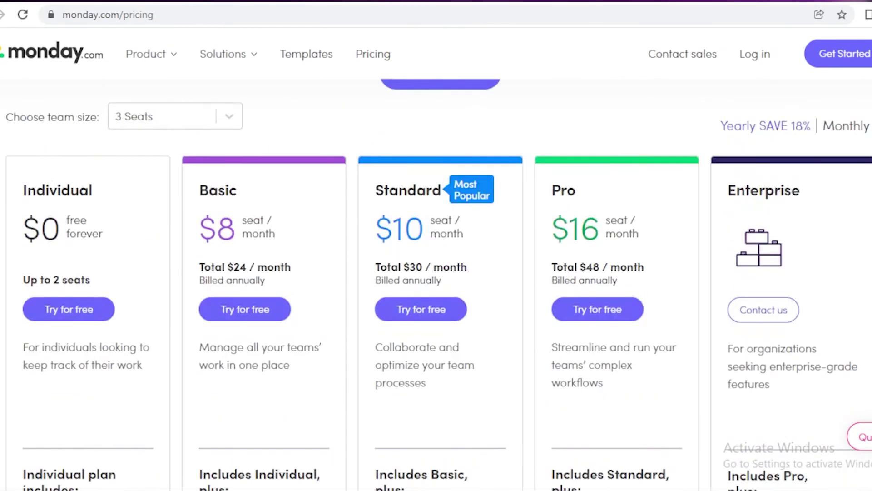
scroll(436, 273, "down", 2)
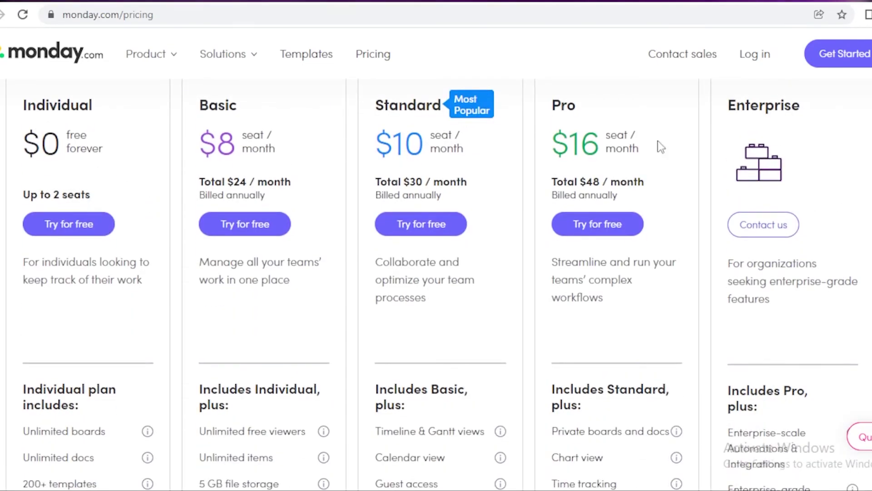
scroll(397, 297, "down", 6)
scroll(396, 296, "up", 3)
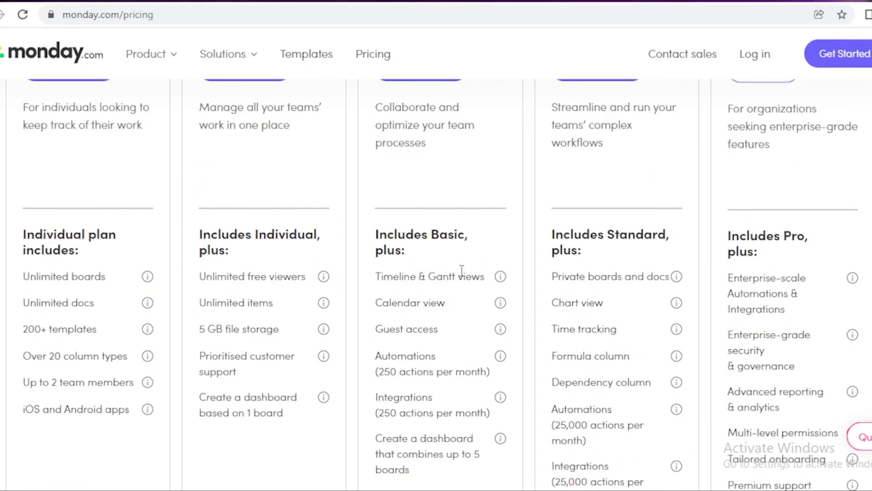
scroll(436, 273, "up", 7)
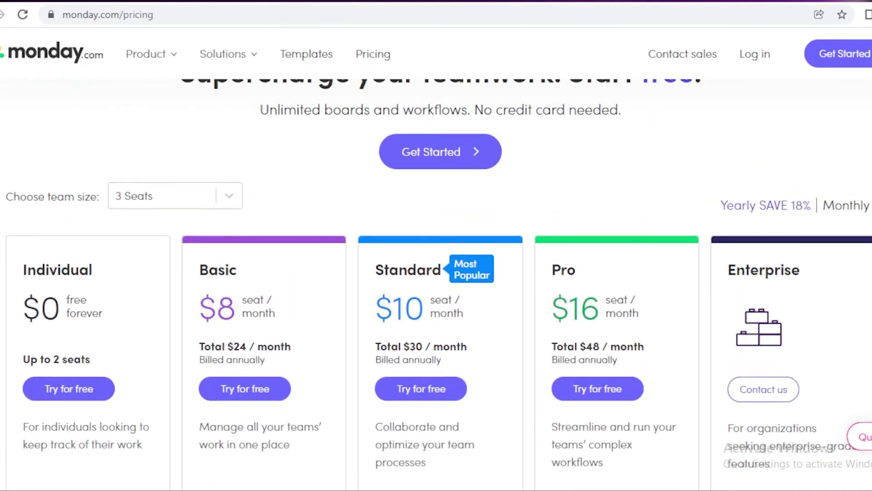
scroll(436, 273, "down", 4)
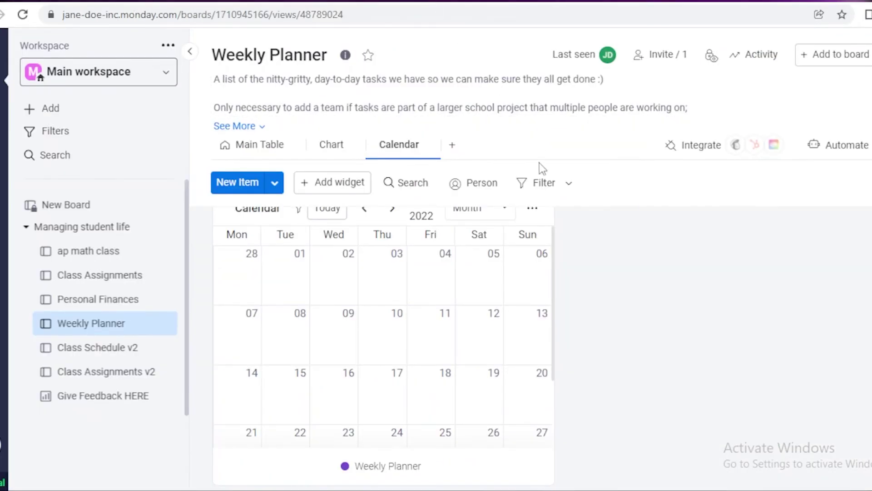
- Scroll the Weekly Planner board to bring the March 2022 month calendar back into view
scroll(384, 346, "up", 1)
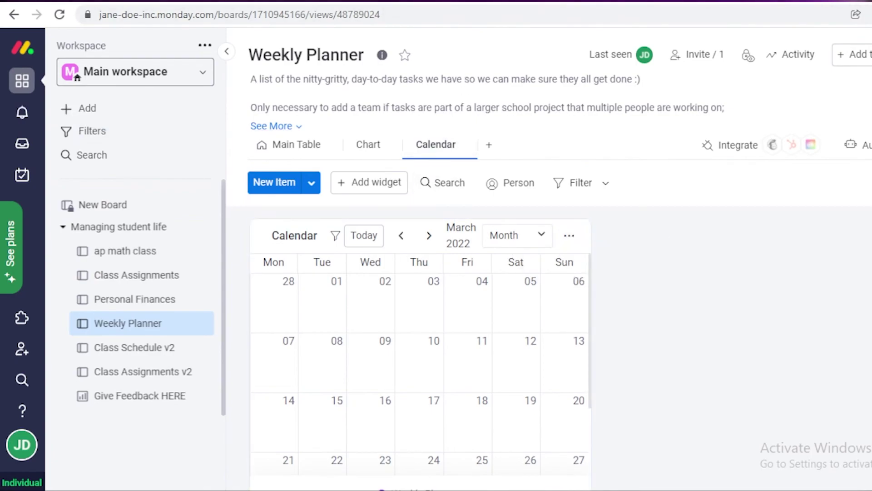
scroll(420, 318, "down", 1)
scroll(420, 334, "down", 1)
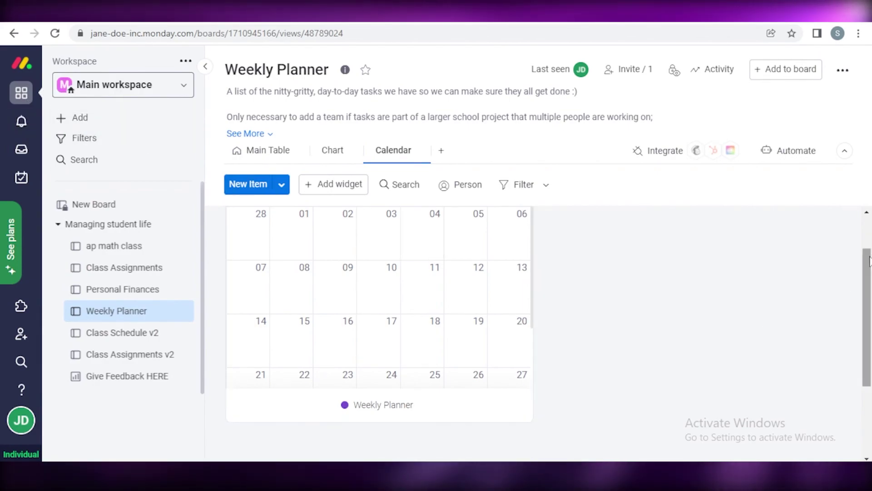
scroll(870, 320, "up", 2)
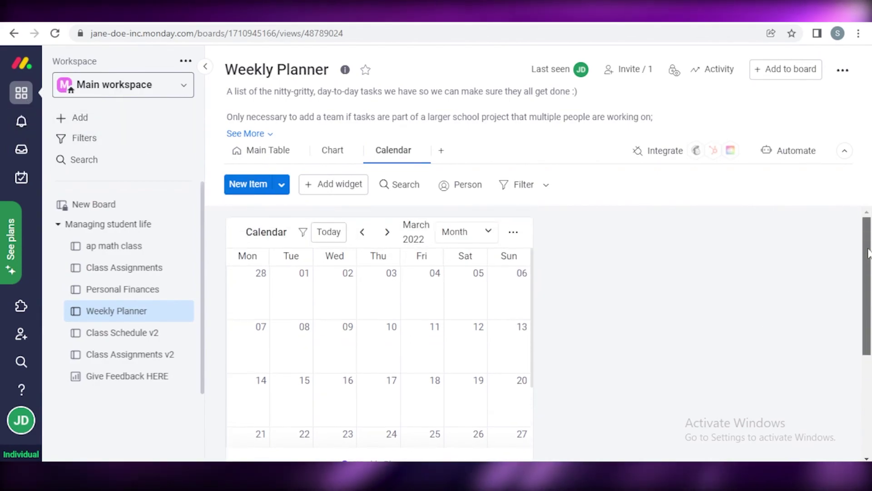